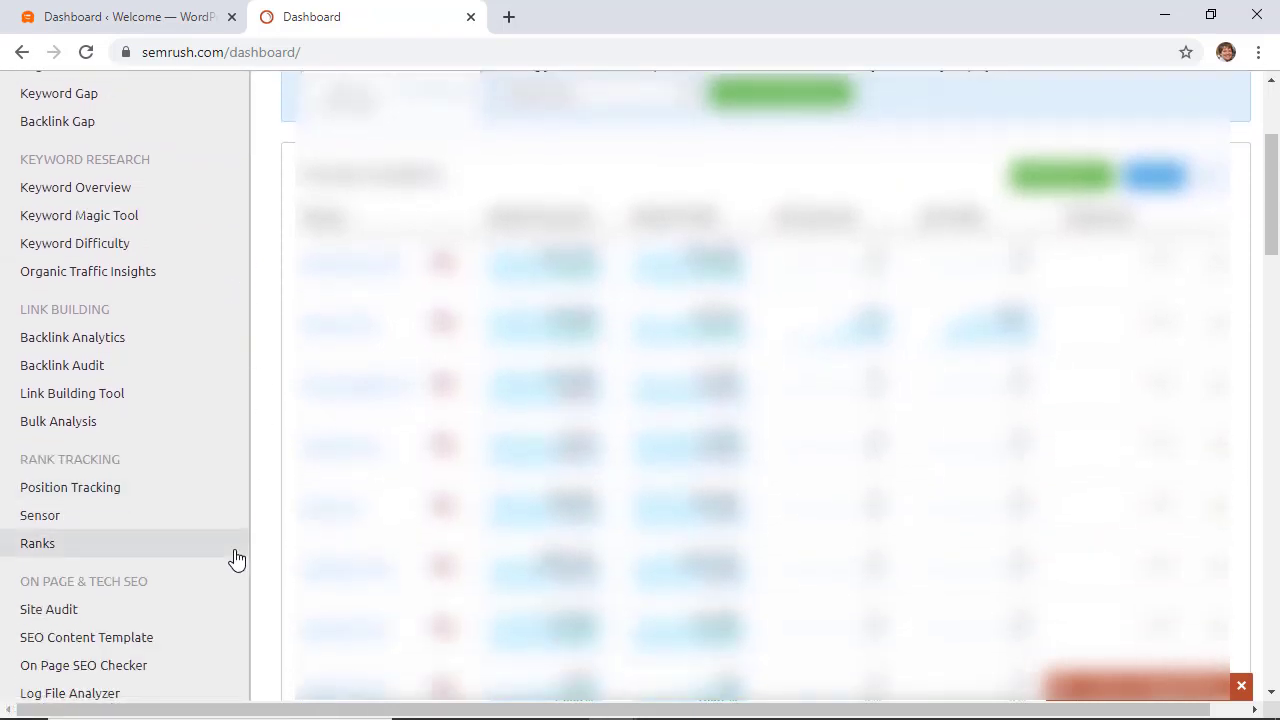
Create a new Site Audit project for startawpsite.com named 'WBP Videos'.
{"action": "left_click", "coordinate": [33, 612]}
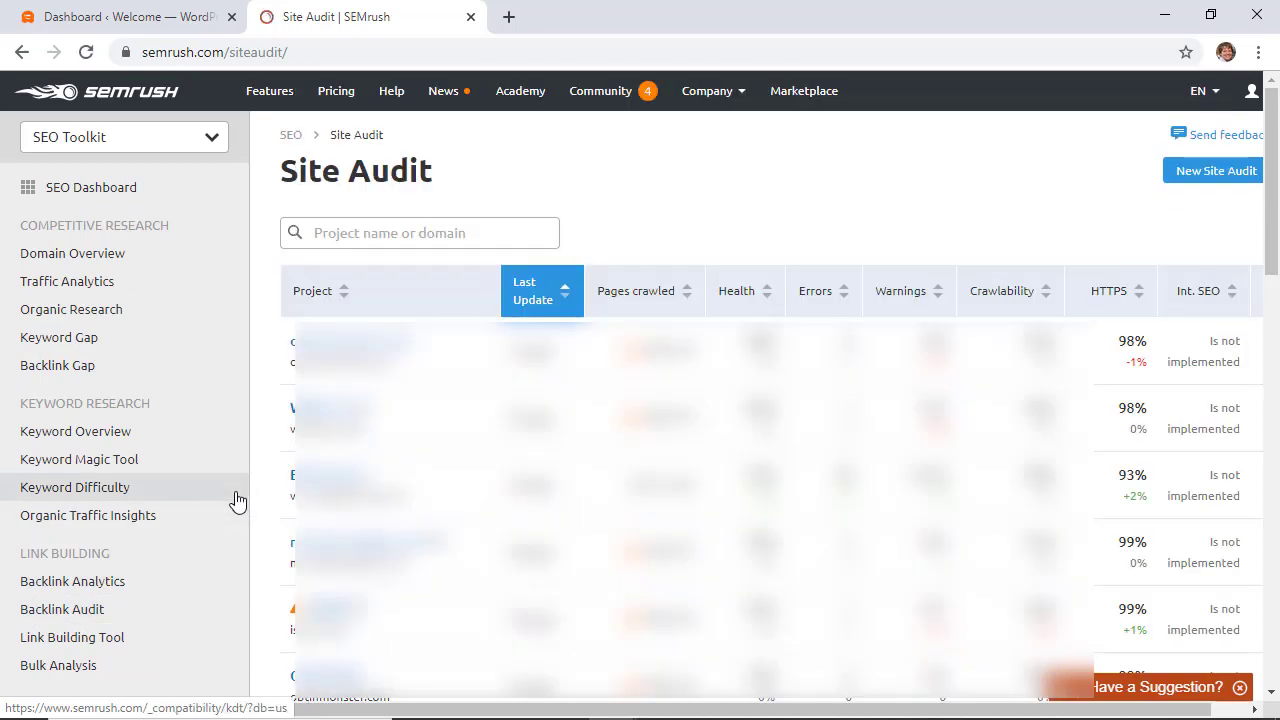
{"action": "left_click", "coordinate": [1197, 177]}
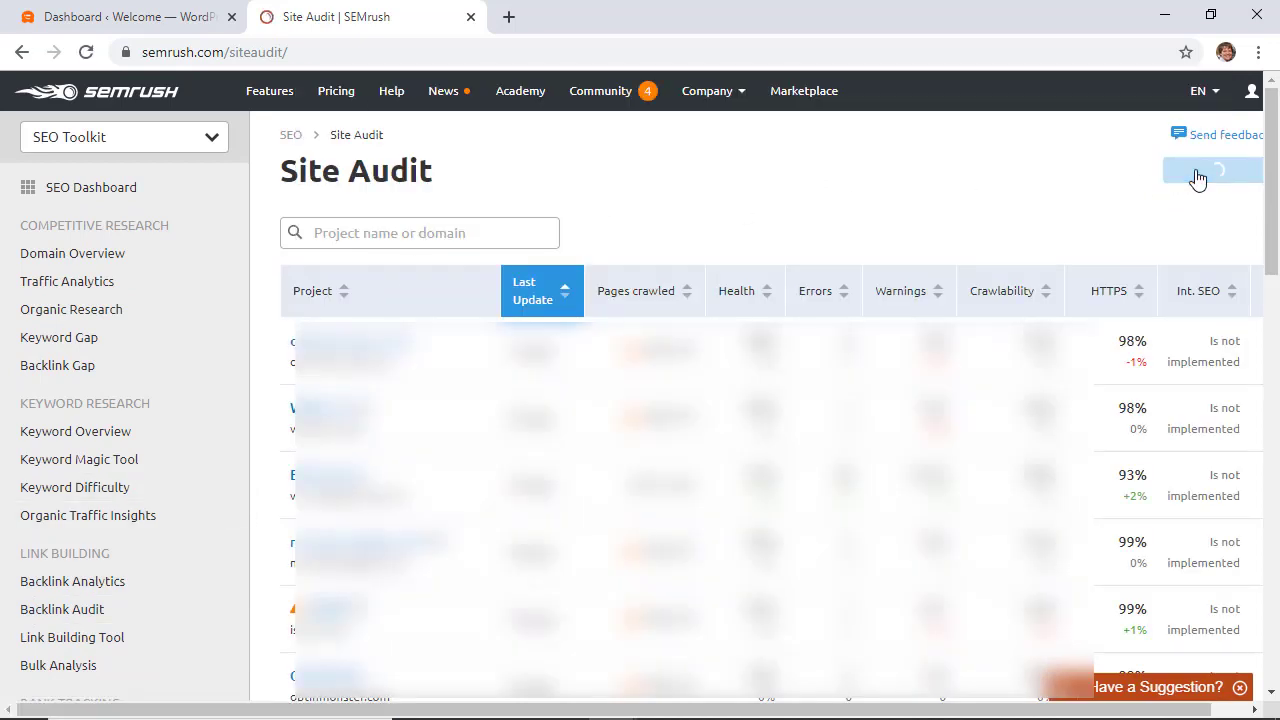
{"action": "left_click", "coordinate": [595, 331]}
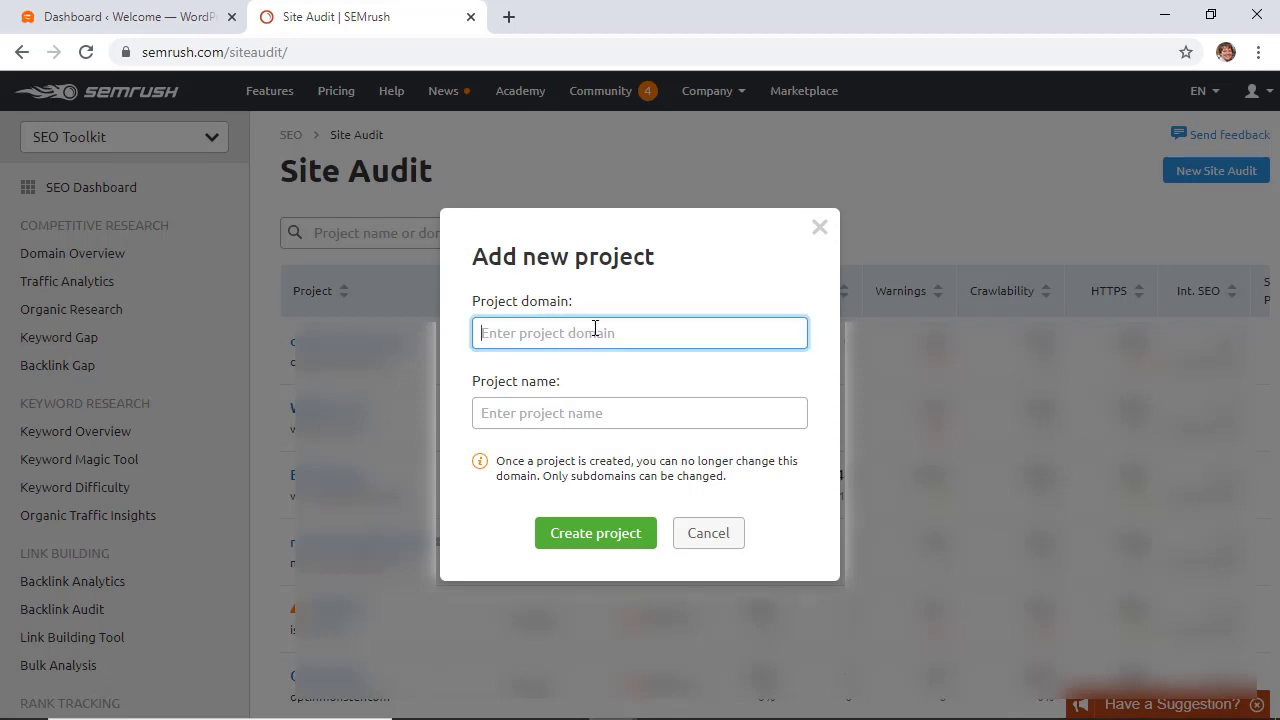
{"action": "type", "text": "startawpsite.com"}
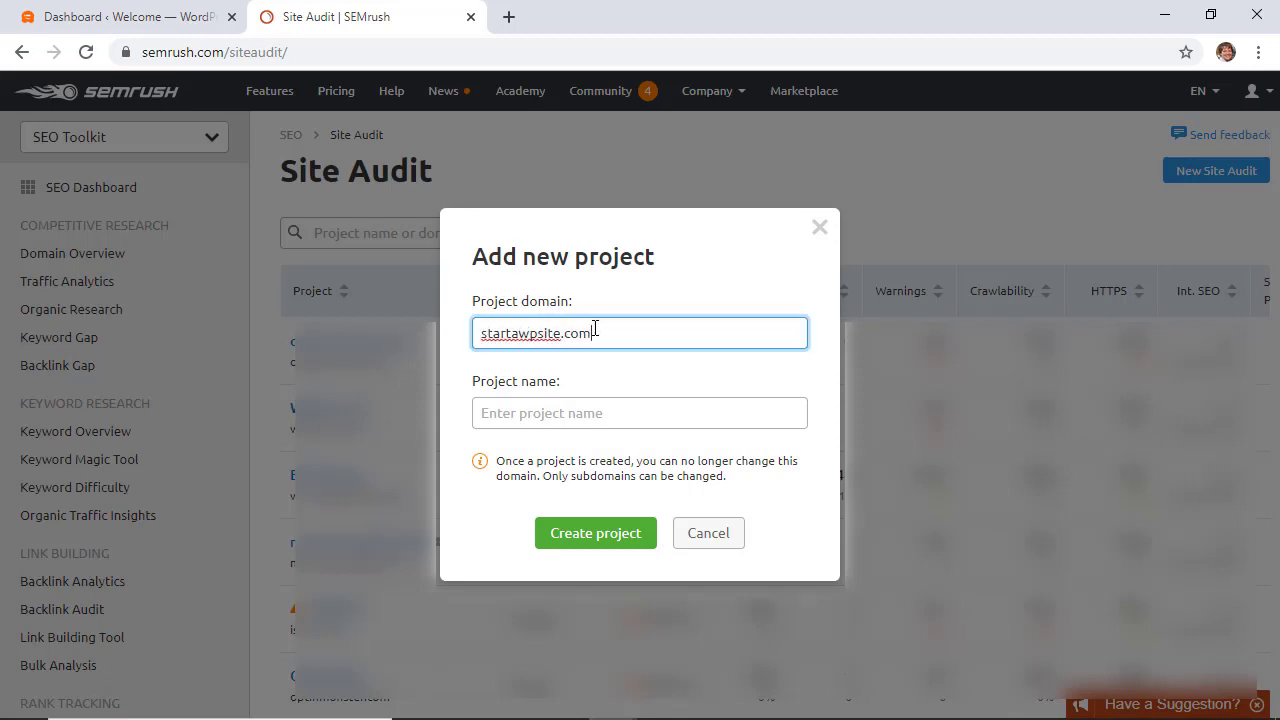
{"action": "key", "text": "Tab"}
{"action": "type", "text": "WBP Vi"}
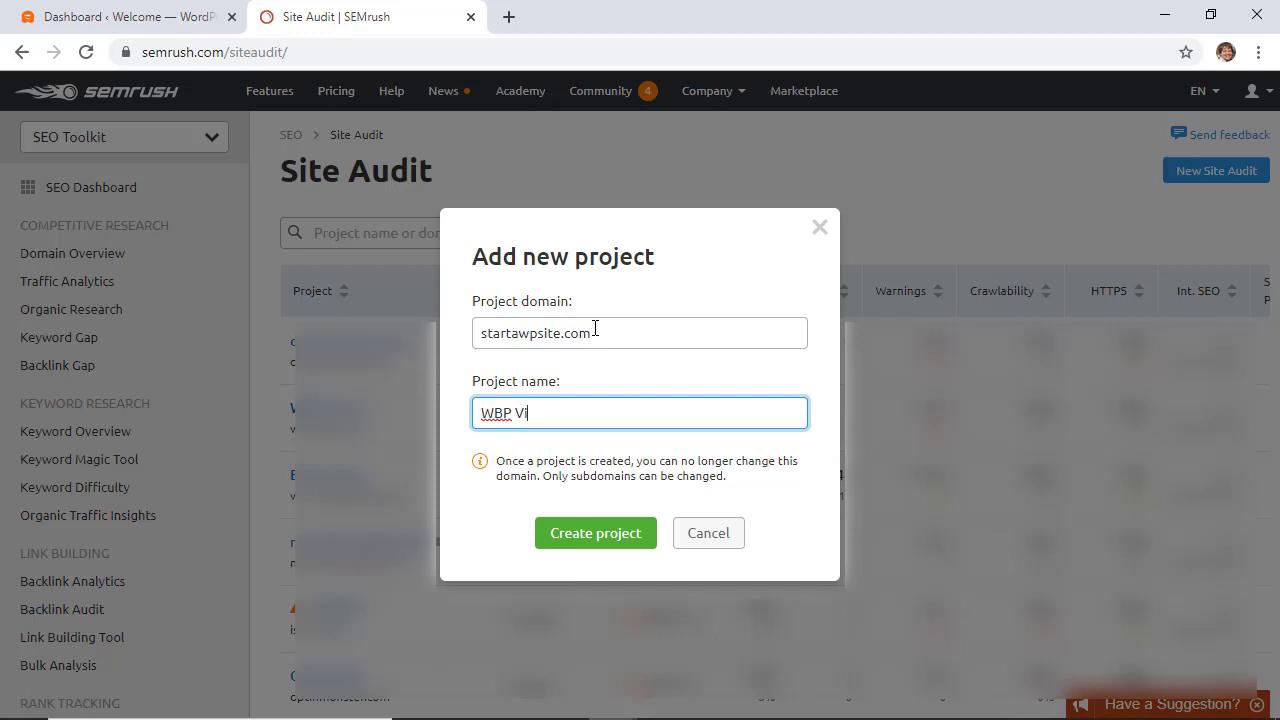
{"action": "type", "text": "deos"}
{"action": "left_click", "coordinate": [599, 538]}
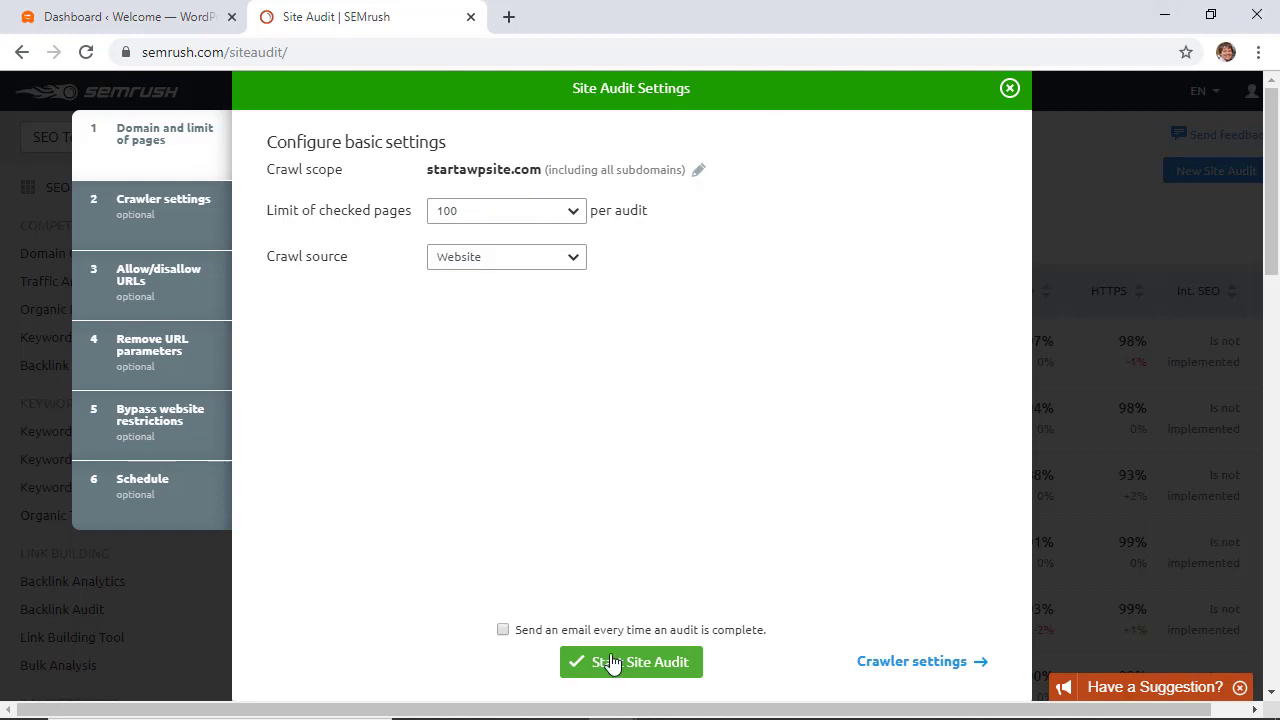
Run the WBP Videos audit and filter Crawled Pages to Broken, showing sitemap.xml returning 404.
{"action": "left_click", "coordinate": [619, 669]}
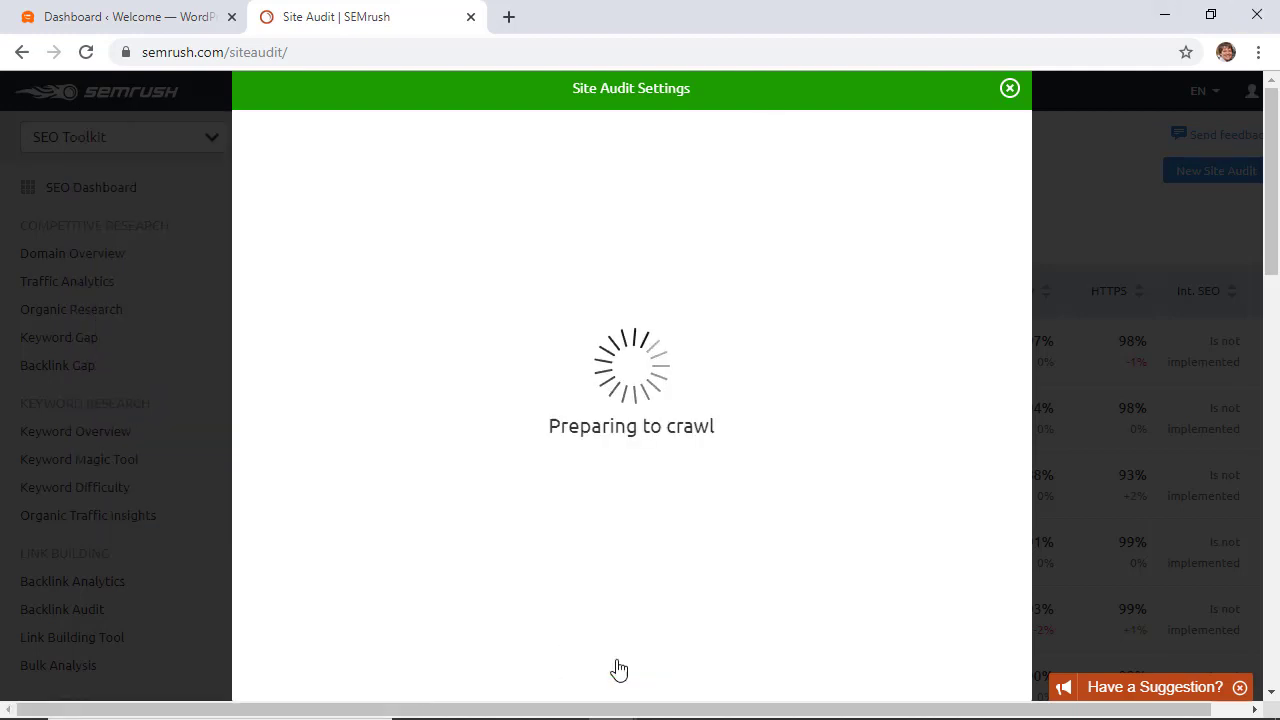
{"action": "left_click", "coordinate": [619, 669]}
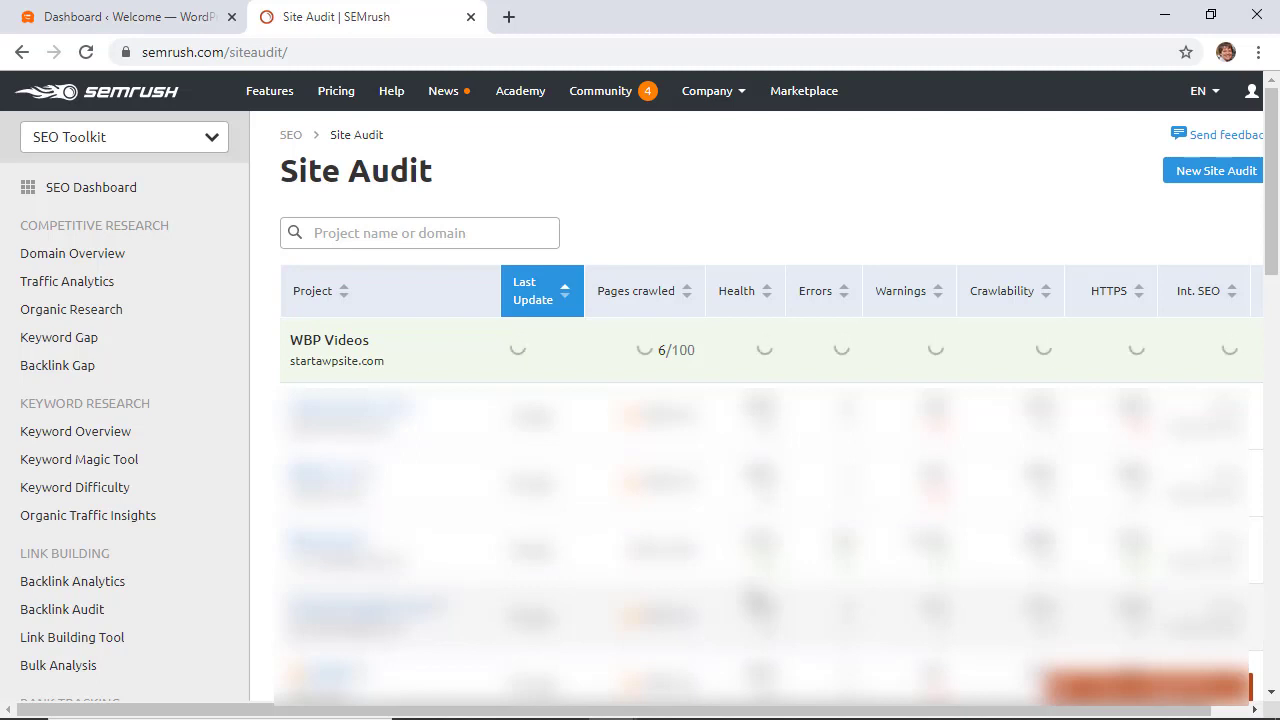
{"action": "left_click", "coordinate": [310, 352]}
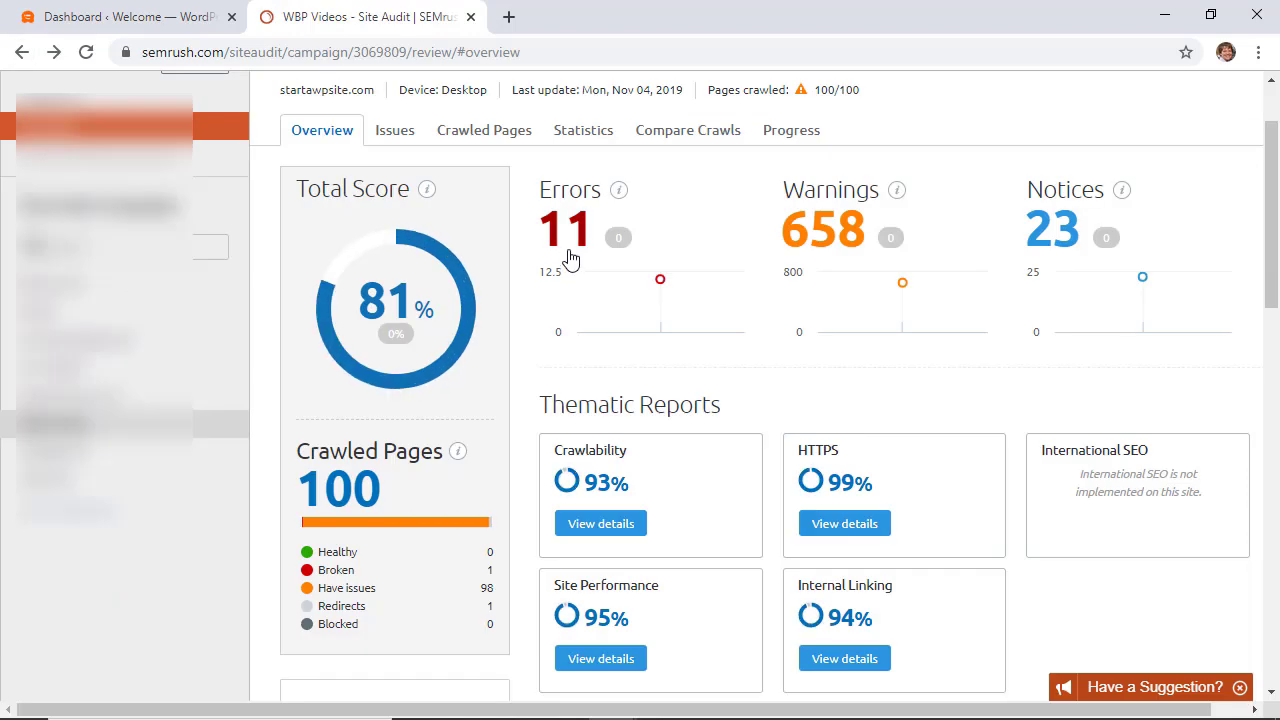
{"action": "scroll", "coordinate": [522, 344], "scroll_direction": "down", "scroll_amount": 1}
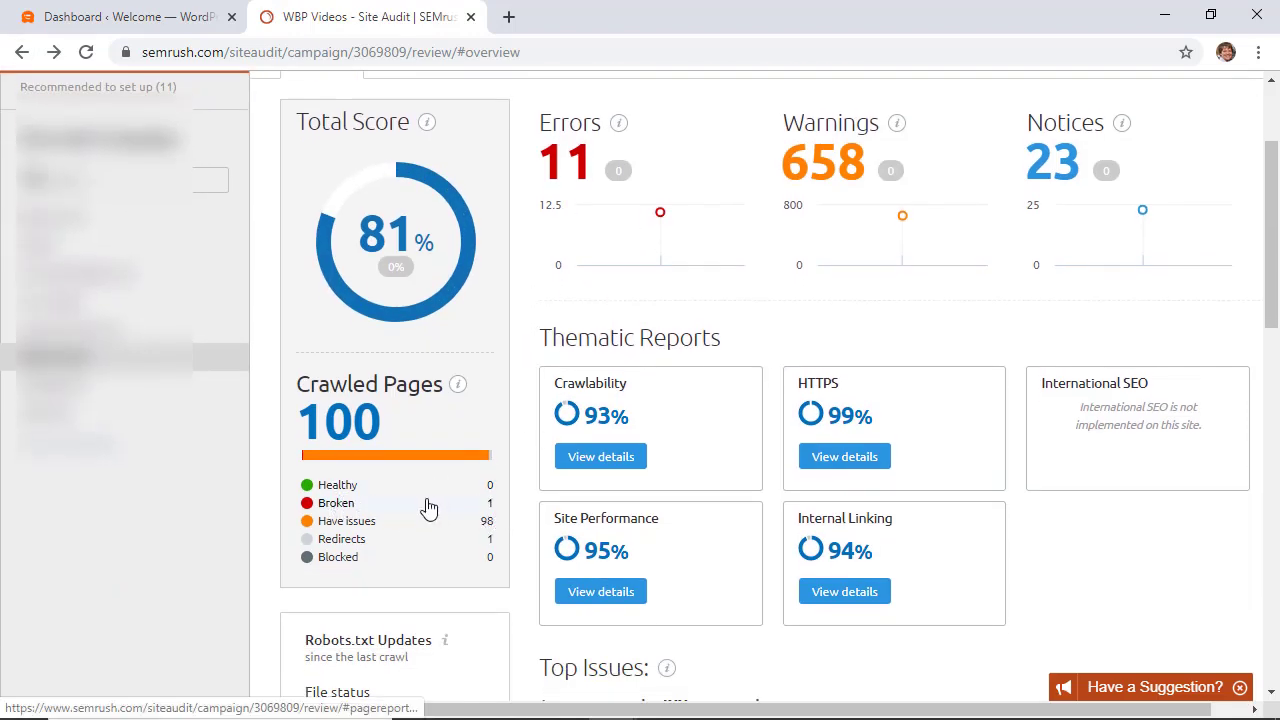
{"action": "left_click", "coordinate": [330, 503]}
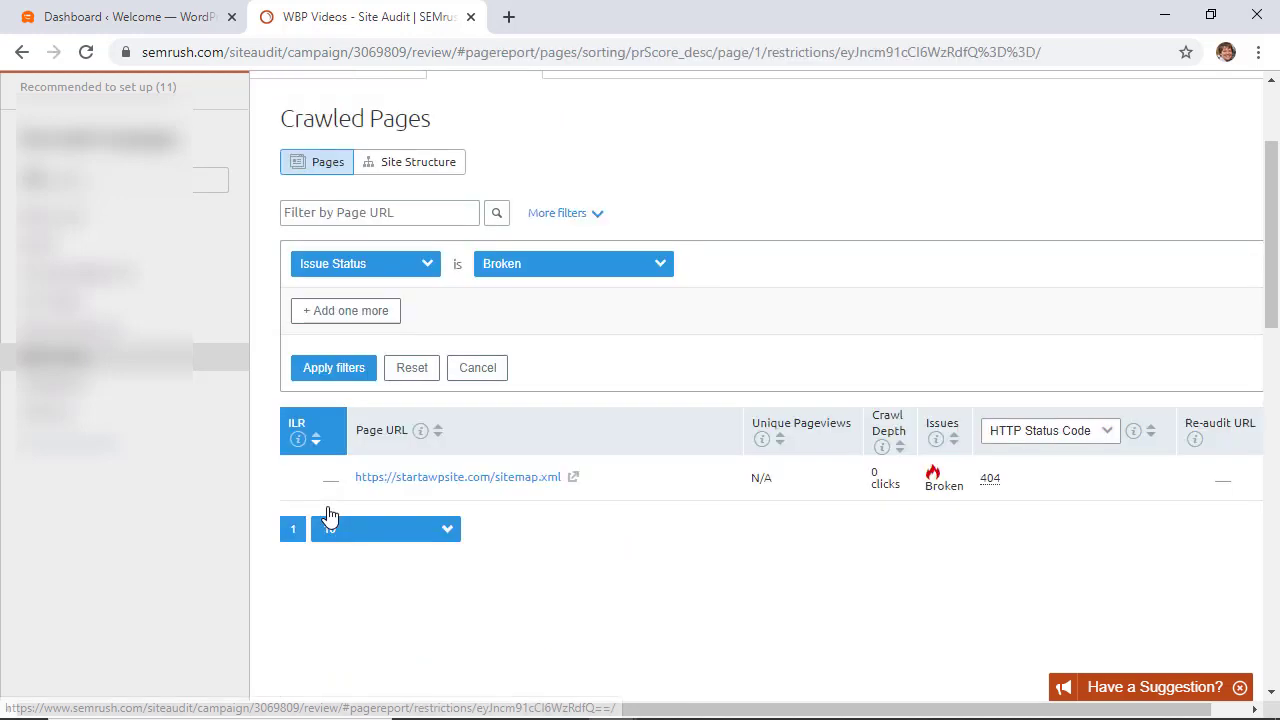
{"action": "mouse_move", "coordinate": [992, 487]}
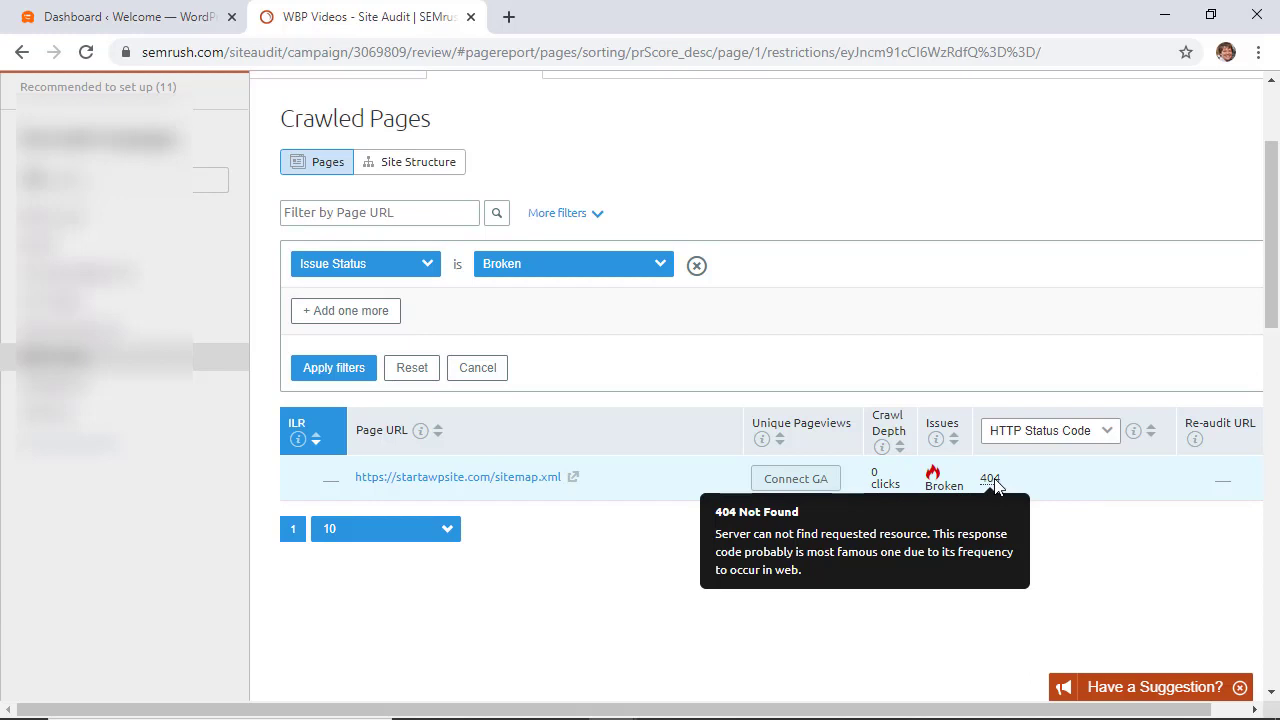
Open ahrefs.com in a new browser tab.
{"action": "left_click", "coordinate": [510, 18]}
{"action": "type", "text": "ahr"}
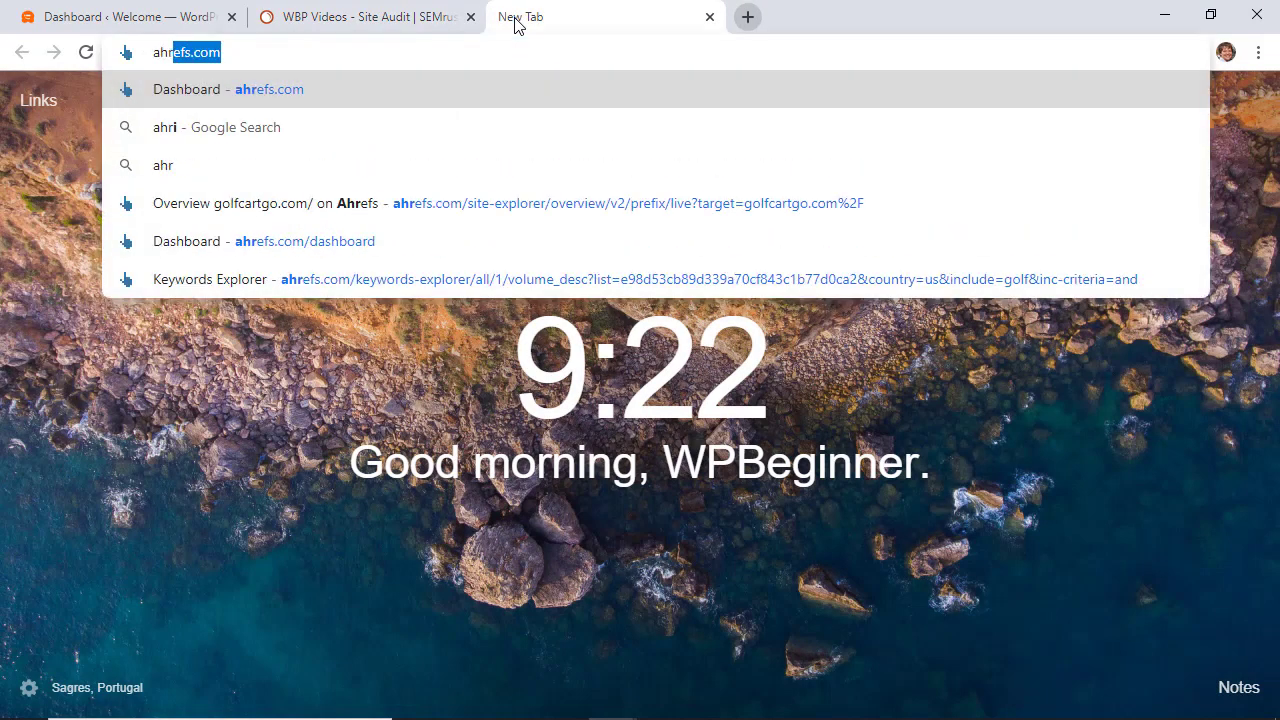
{"action": "key", "text": "Return"}
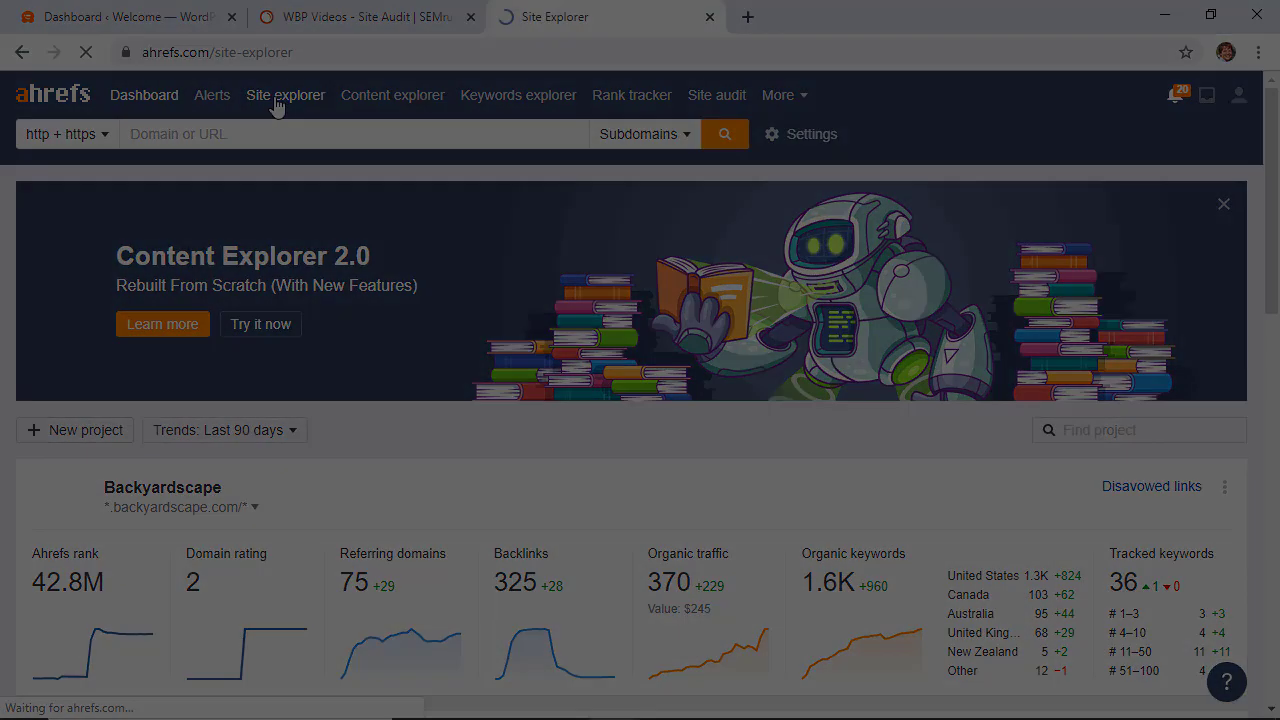
Look up startawpsite.com in Site Explorer to review its 37 backlinks from 2 referring domains.
{"action": "left_click", "coordinate": [282, 97]}
{"action": "type", "text": "startw"}
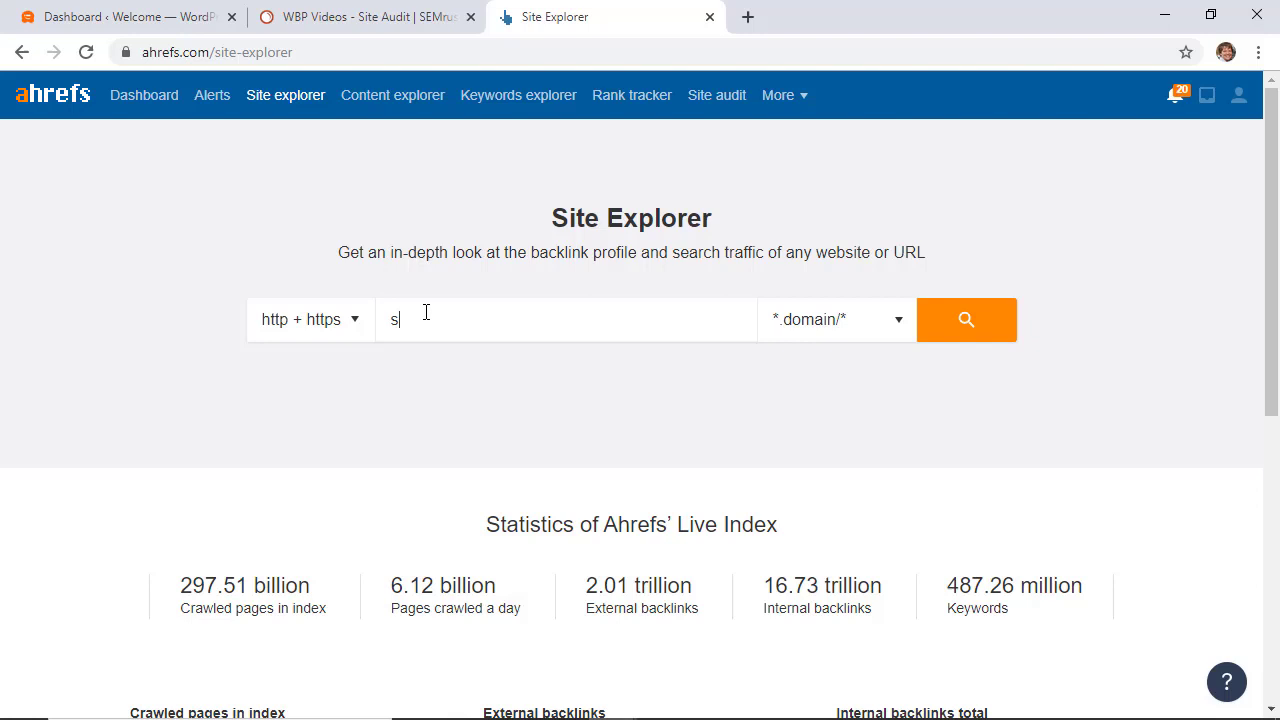
{"action": "type", "text": "psite co"}
{"action": "key", "text": "BackSpace"}
{"action": "key", "text": "BackSpace"}
{"action": "key", "text": "BackSpace"}
{"action": "key", "text": "BackSpace"}
{"action": "key", "text": "BackSpace"}
{"action": "key", "text": "BackSpace"}
{"action": "key", "text": "BackSpace"}
{"action": "key", "text": "BackSpace"}
{"action": "type", "text": "psite.com"}
{"action": "key", "text": "Return"}
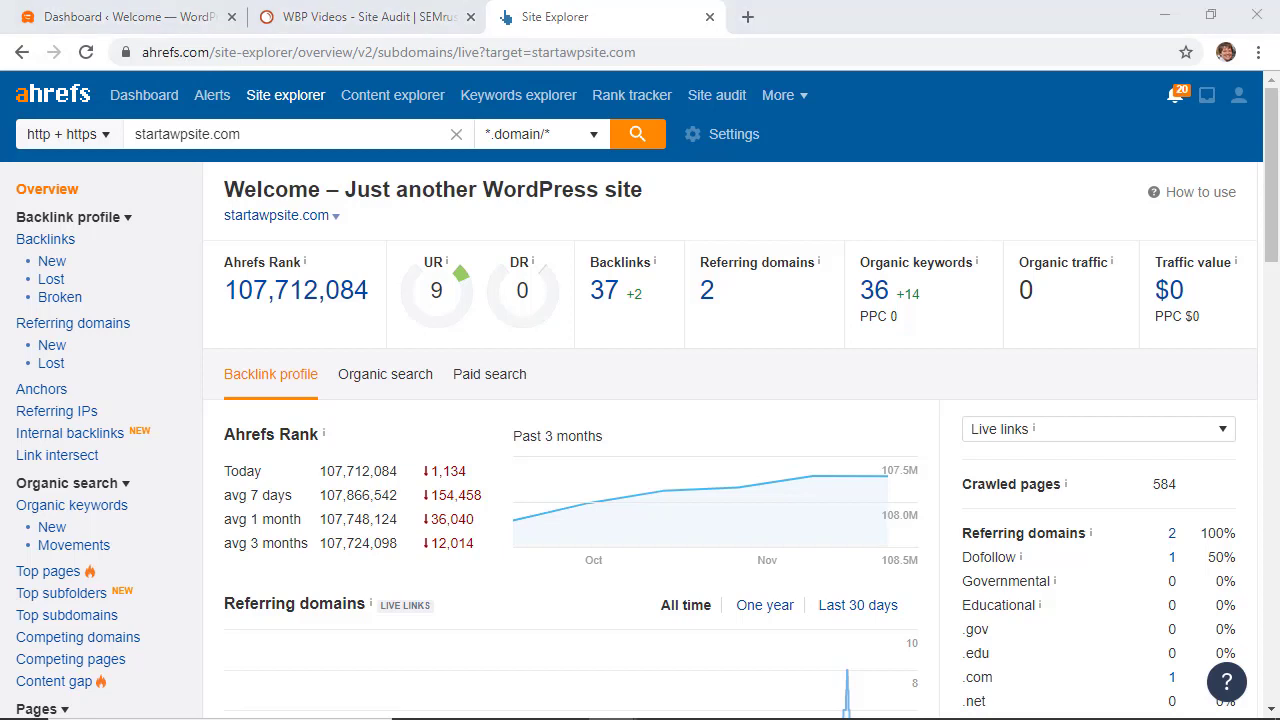
{"action": "scroll", "coordinate": [206, 640], "scroll_direction": "down", "scroll_amount": 2}
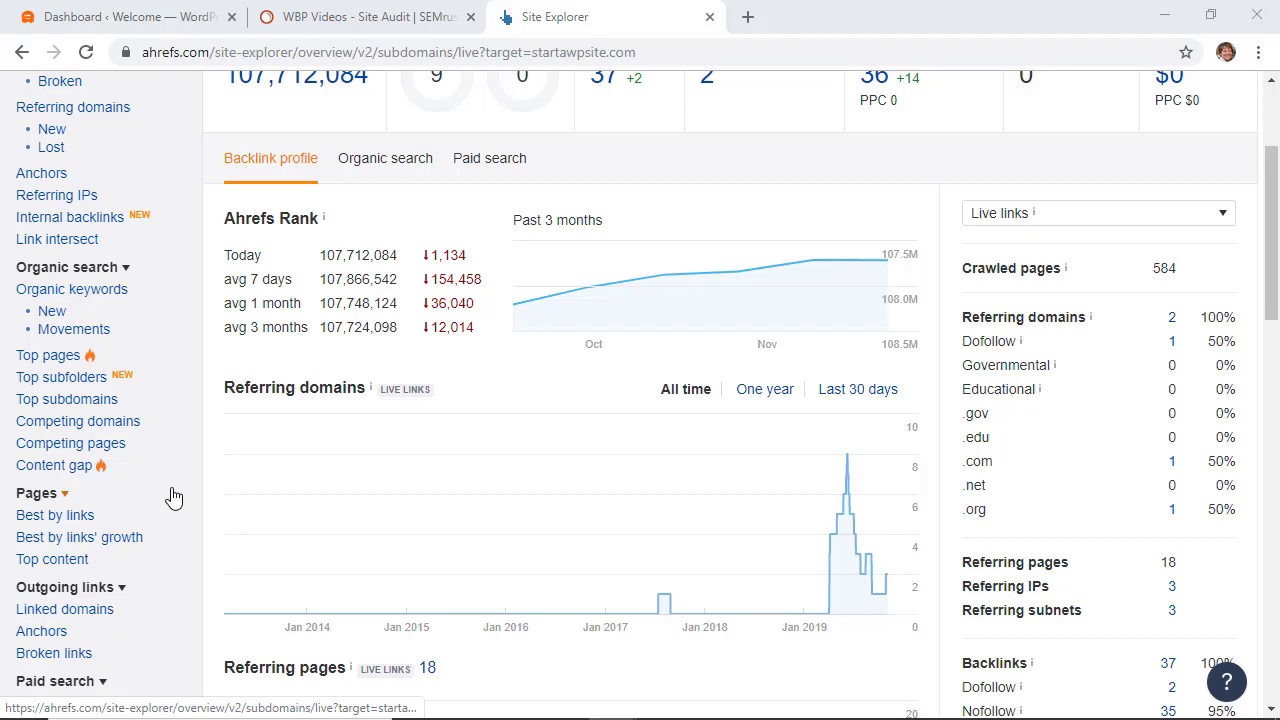
Filter the Best by links pages report to 404 not found, listing 89 broken pages, then cancel the CSV export.
{"action": "left_click", "coordinate": [84, 525]}
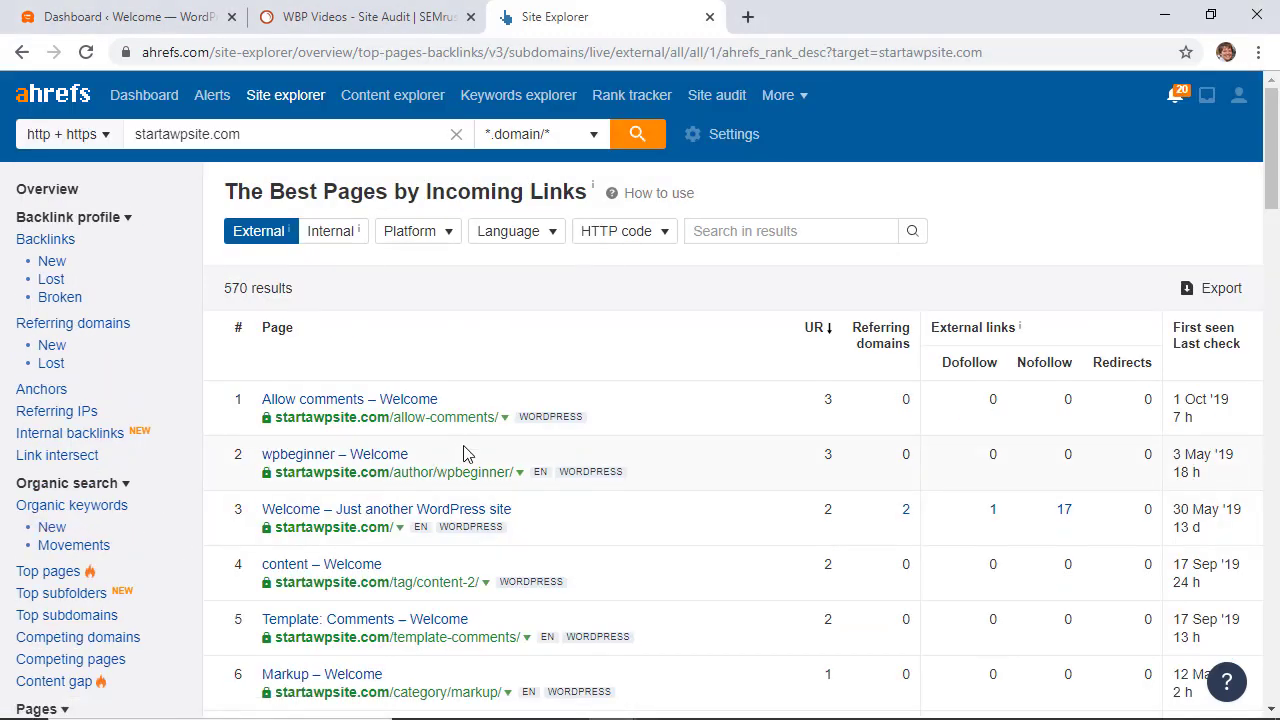
{"action": "left_click", "coordinate": [621, 236]}
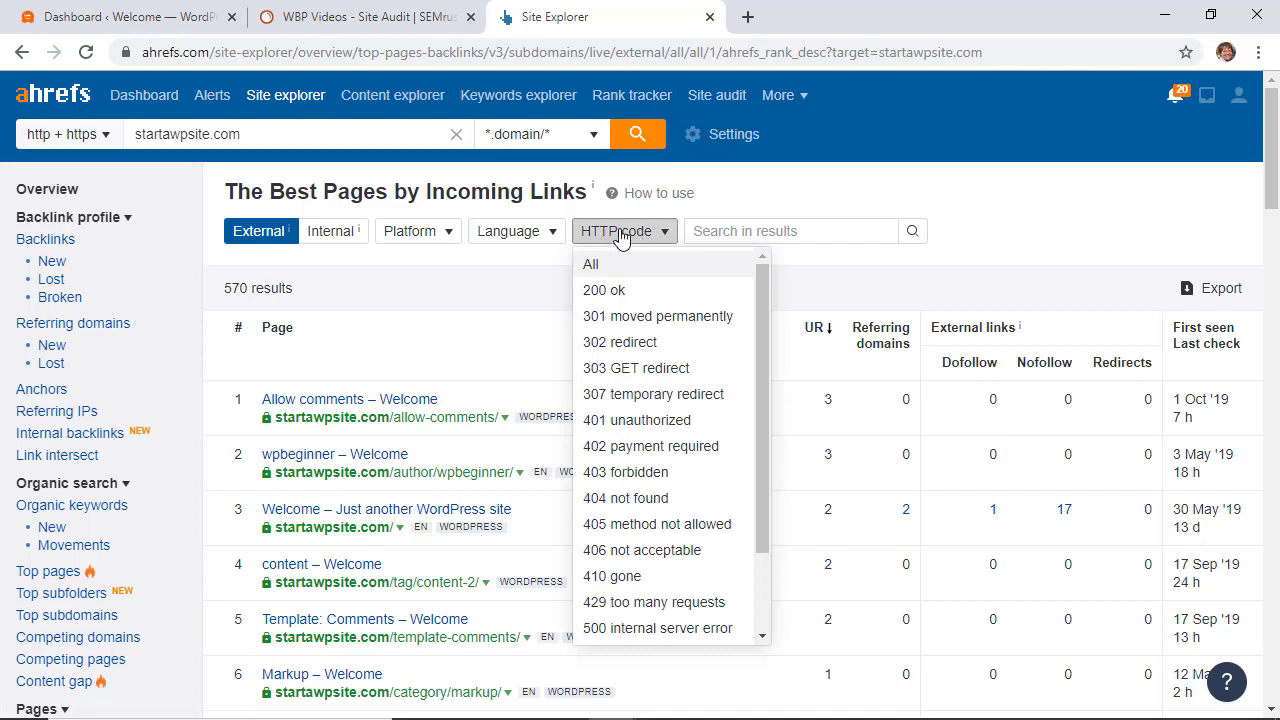
{"action": "left_click", "coordinate": [621, 498]}
{"action": "scroll", "coordinate": [697, 240], "scroll_direction": "down", "scroll_amount": 1}
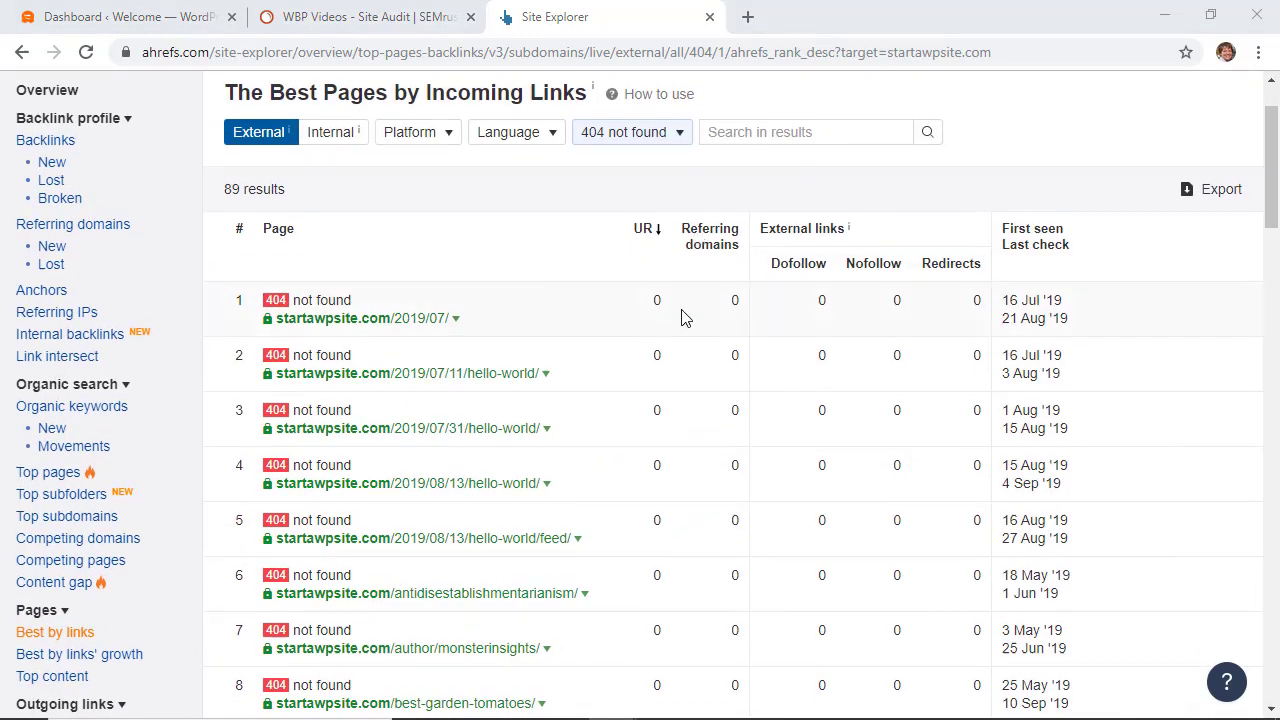
{"action": "scroll", "coordinate": [713, 540], "scroll_direction": "down", "scroll_amount": 4}
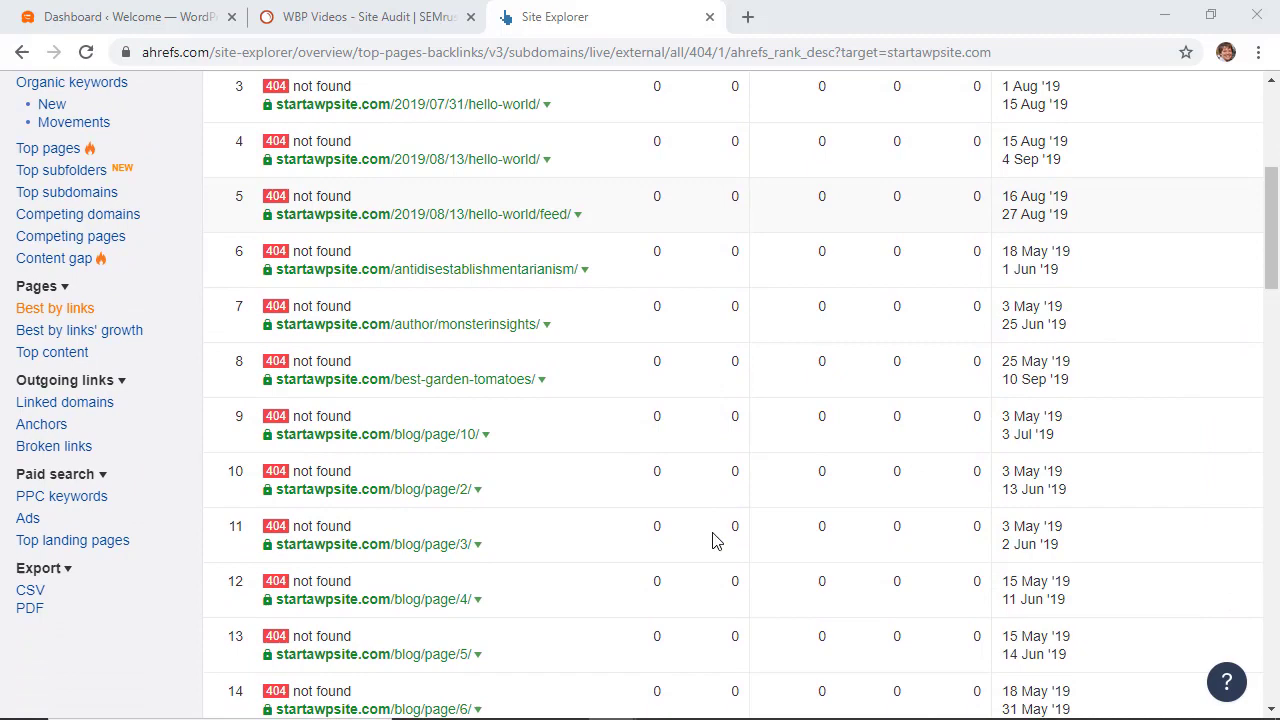
{"action": "scroll", "coordinate": [713, 540], "scroll_direction": "up", "scroll_amount": 5}
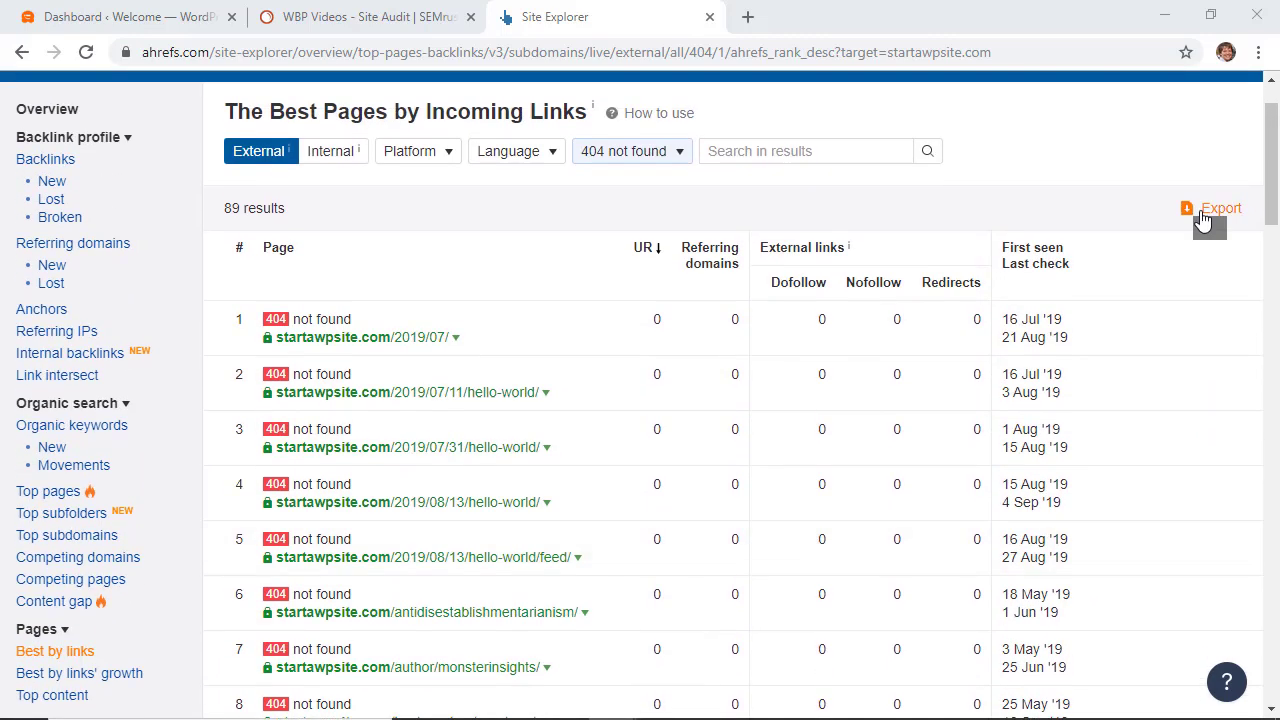
{"action": "left_click", "coordinate": [1203, 219]}
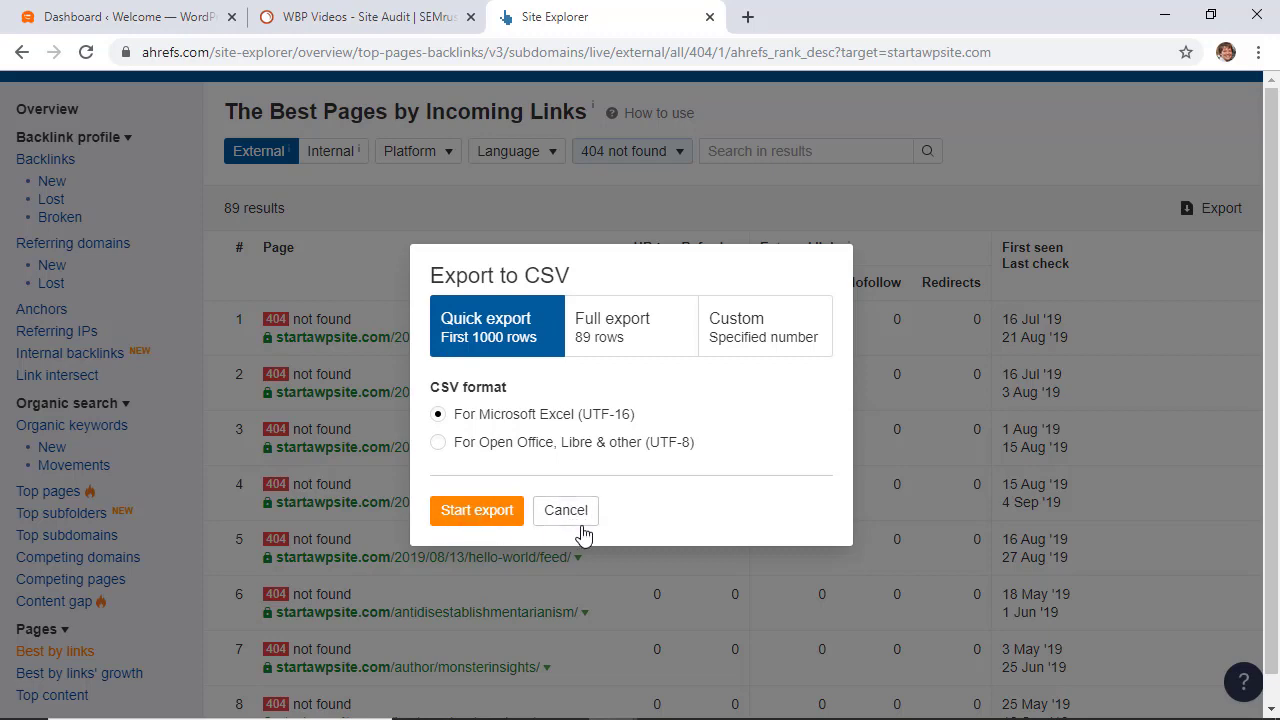
{"action": "left_click", "coordinate": [566, 514]}
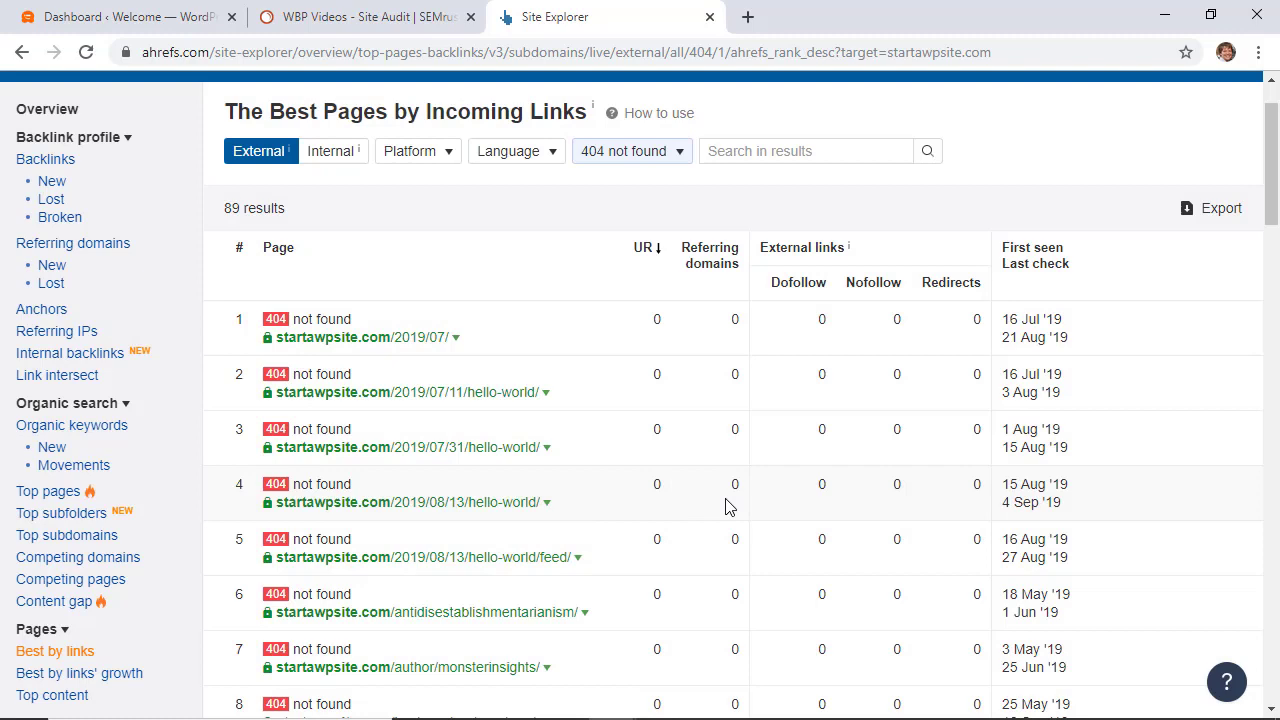
Open the Google Search Console Overview for the site in a new tab.
{"action": "left_click", "coordinate": [748, 18]}
{"action": "type", "text": "search.google.com/search-console"}
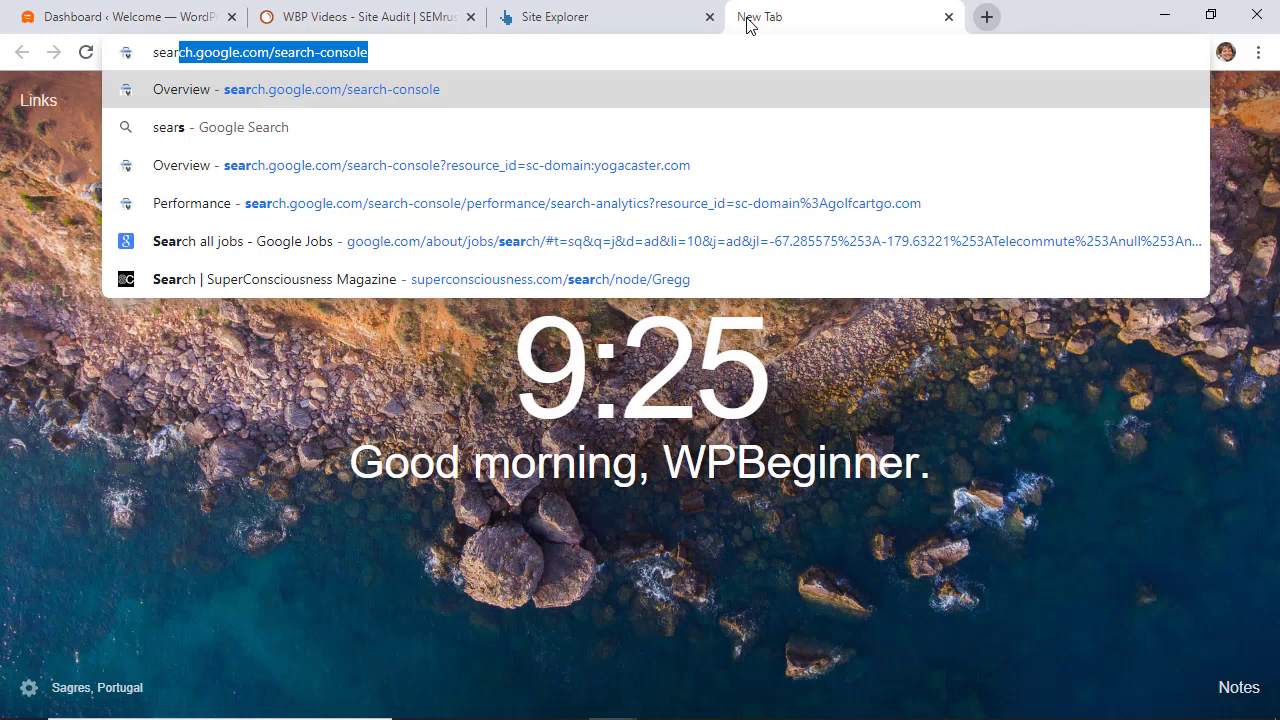
{"action": "key", "text": "Return"}
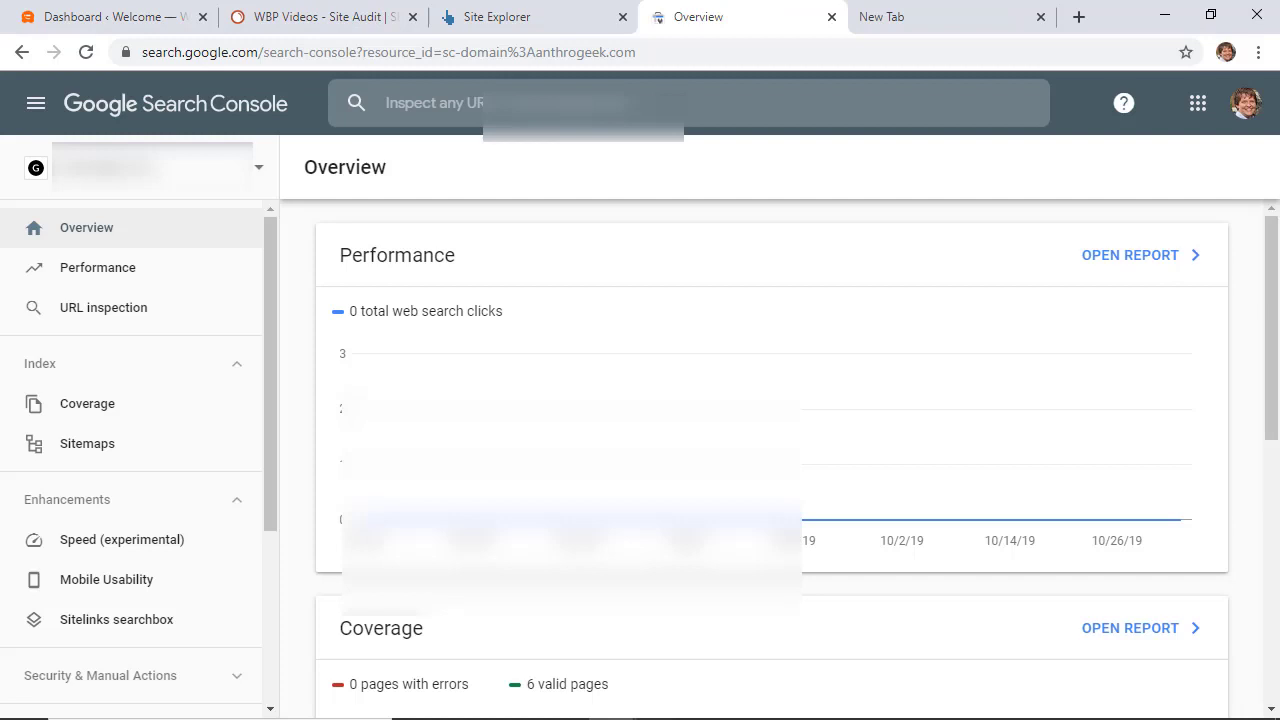
Show Coverage's Excluded pages and drill into Not found (404) to see its five example URLs.
{"action": "left_click", "coordinate": [75, 418]}
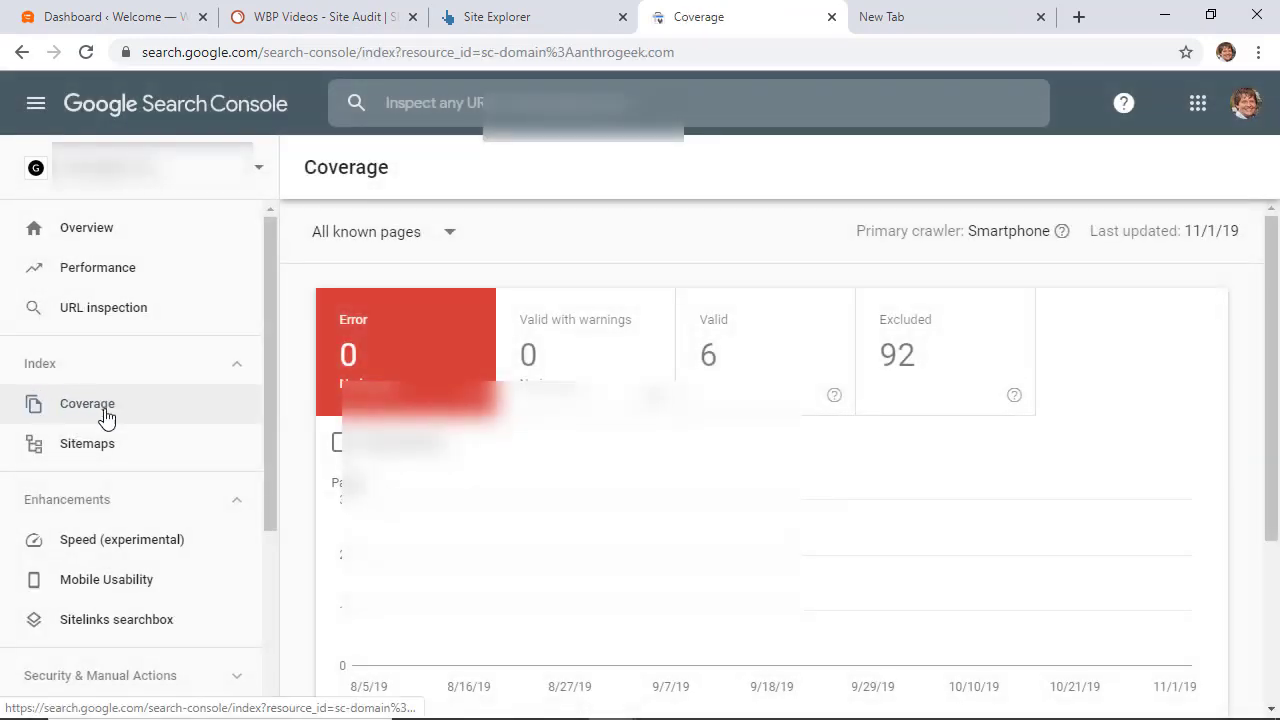
{"action": "left_click", "coordinate": [948, 373]}
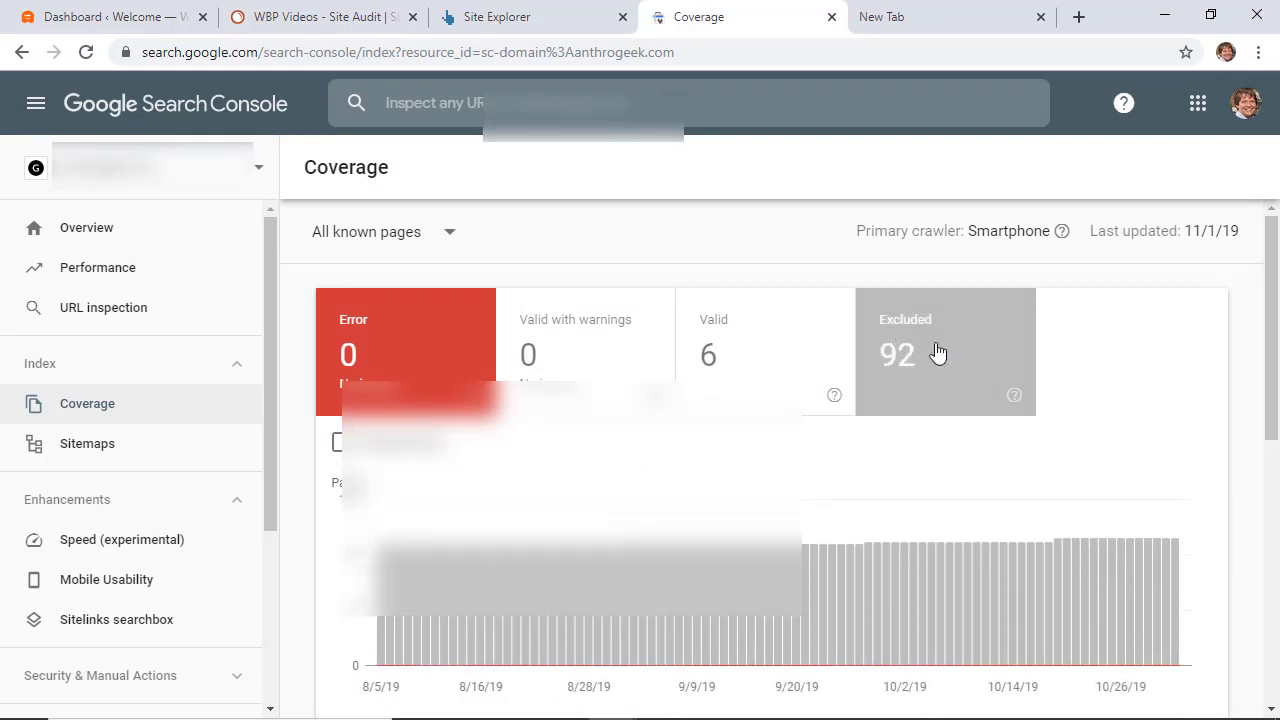
{"action": "scroll", "coordinate": [932, 354], "scroll_direction": "down", "scroll_amount": 5}
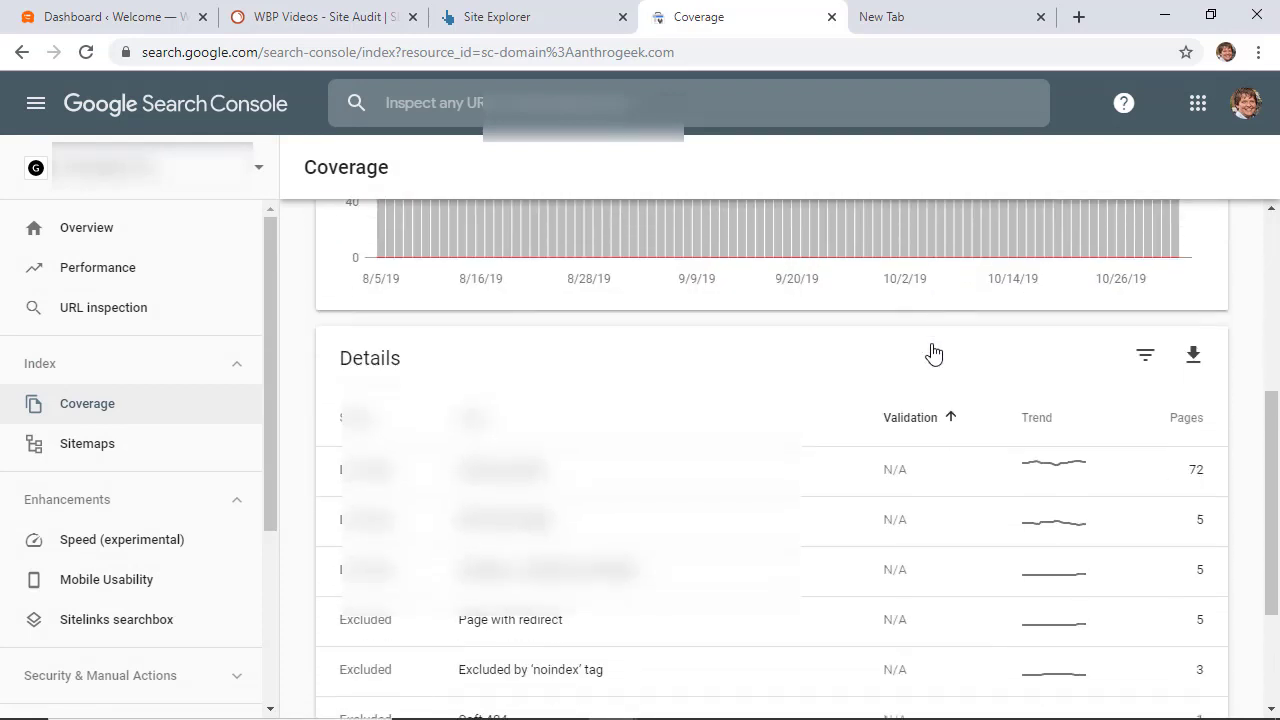
{"action": "scroll", "coordinate": [932, 354], "scroll_direction": "down", "scroll_amount": 1}
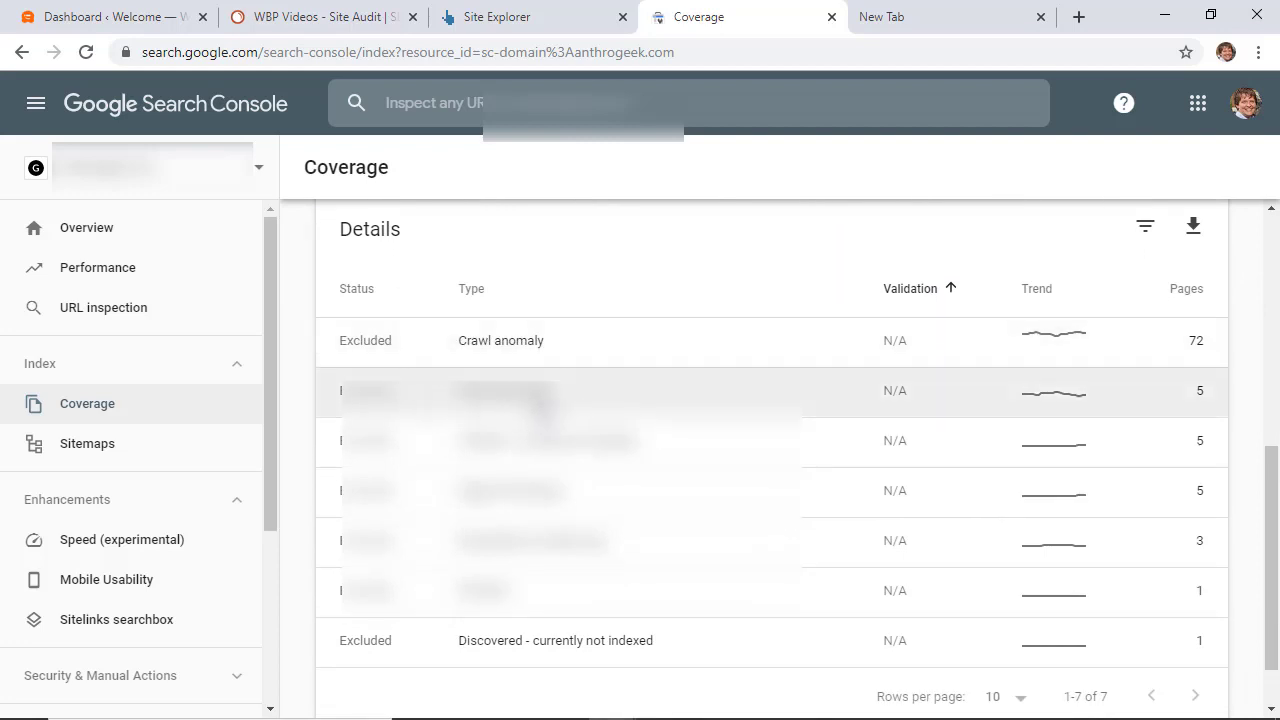
{"action": "left_click", "coordinate": [533, 394]}
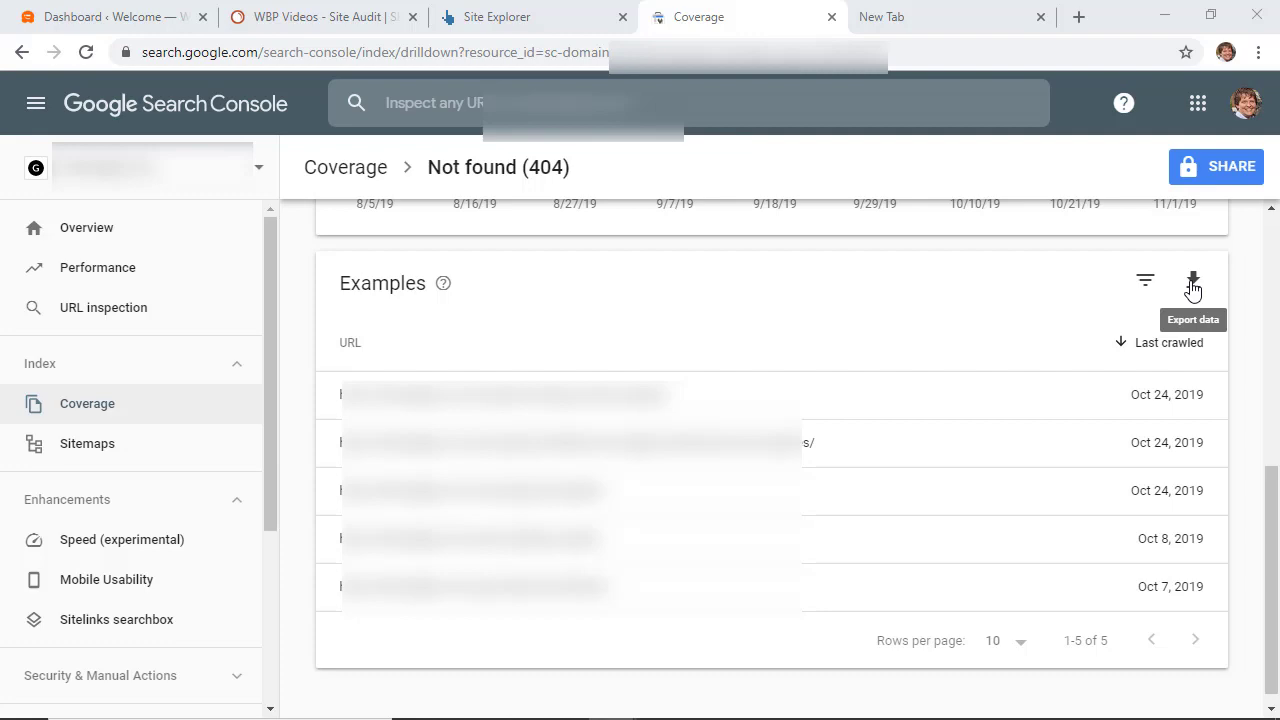
Switch from the empty new tab to the WordPress Dashboard tab.
{"action": "left_click", "coordinate": [895, 18]}
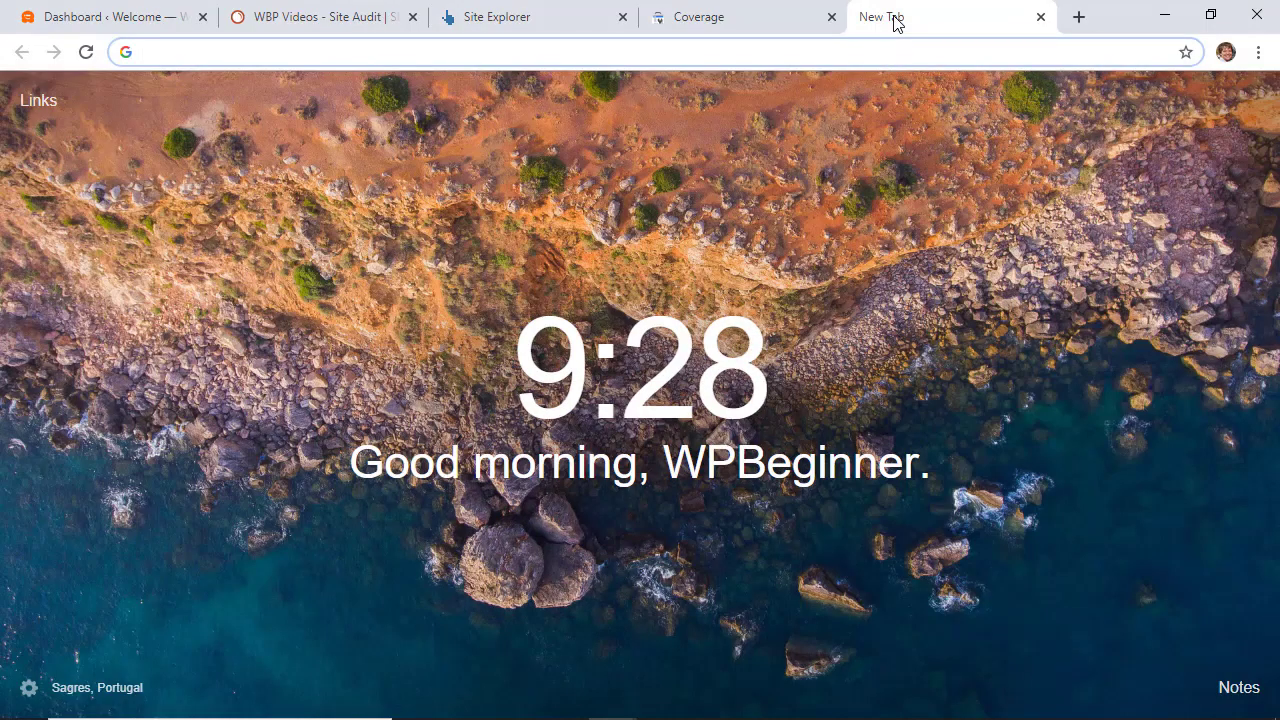
{"action": "left_click", "coordinate": [73, 18]}
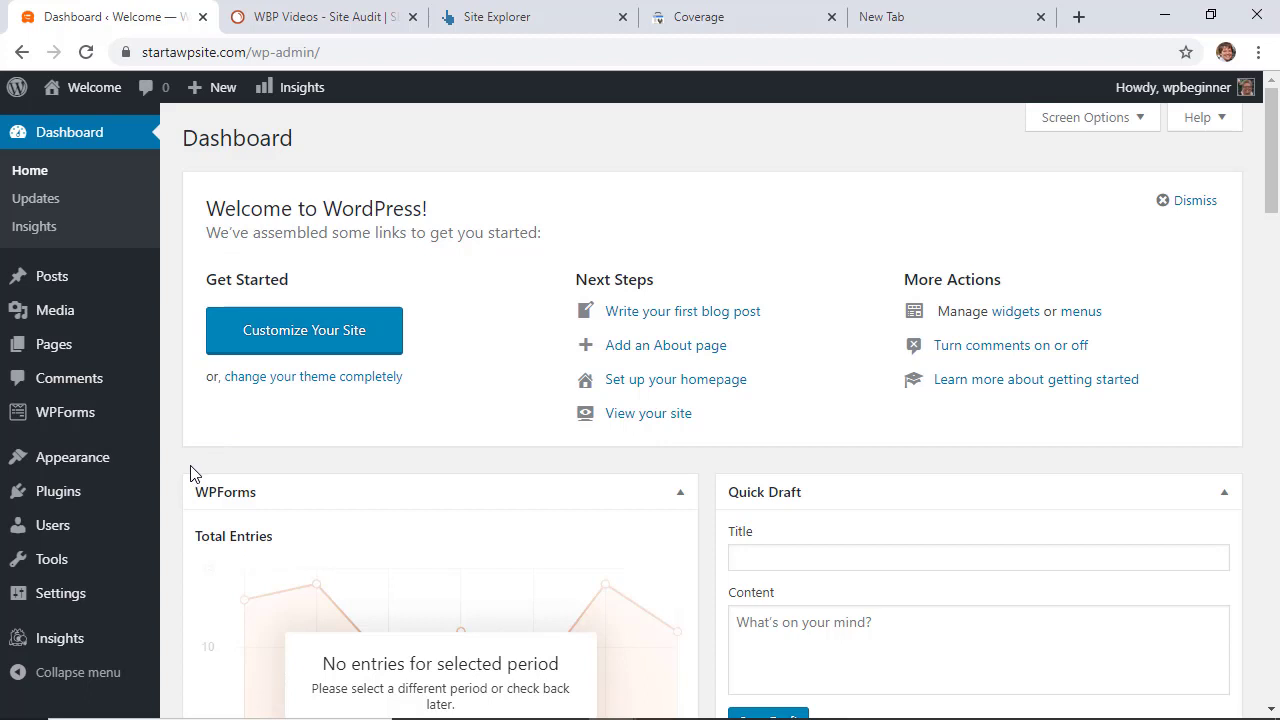
Search plugins for 'broken link checker', then install and activate Broken Link Checker.
{"action": "mouse_move", "coordinate": [74, 491]}
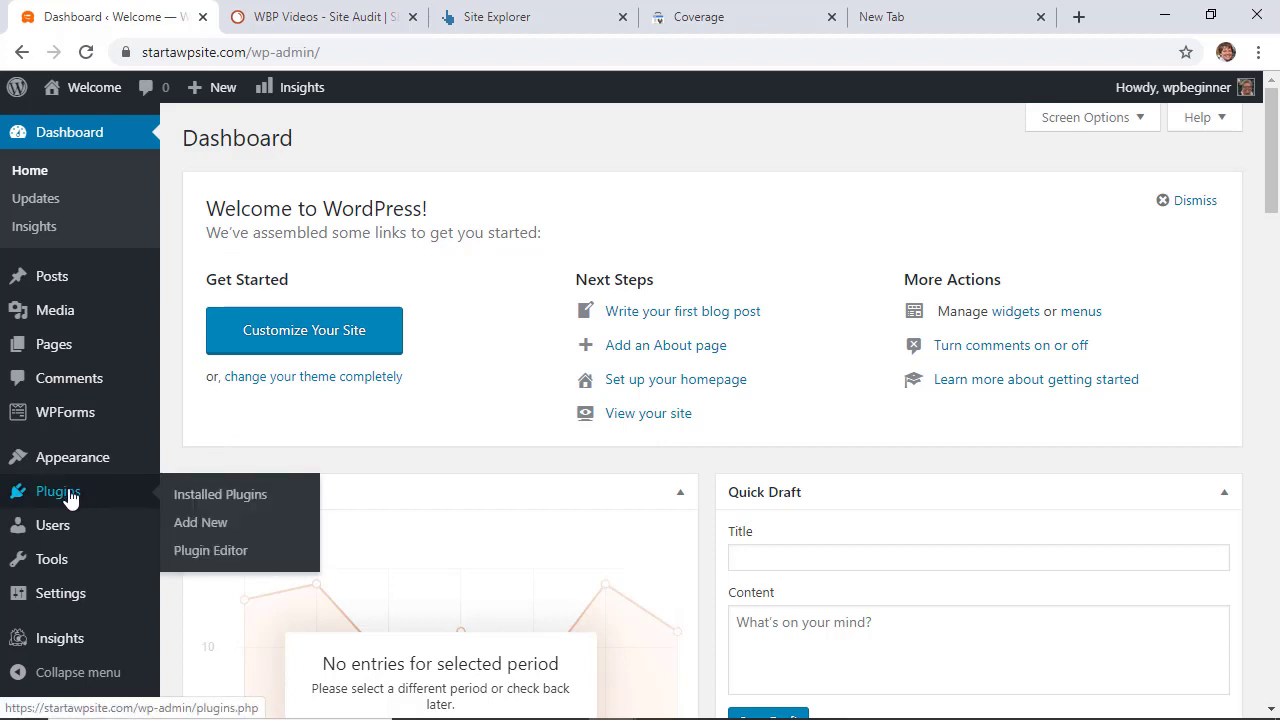
{"action": "left_click", "coordinate": [196, 522]}
{"action": "left_click", "coordinate": [1018, 197]}
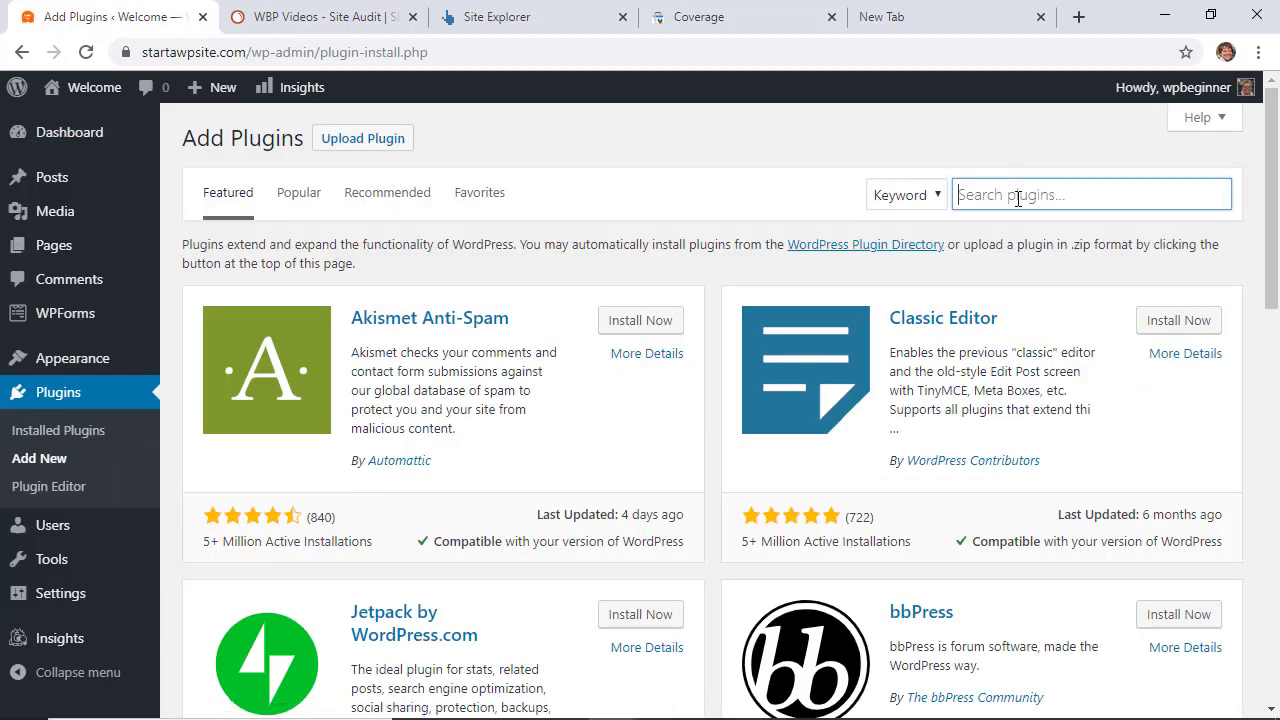
{"action": "type", "text": "broken link checker"}
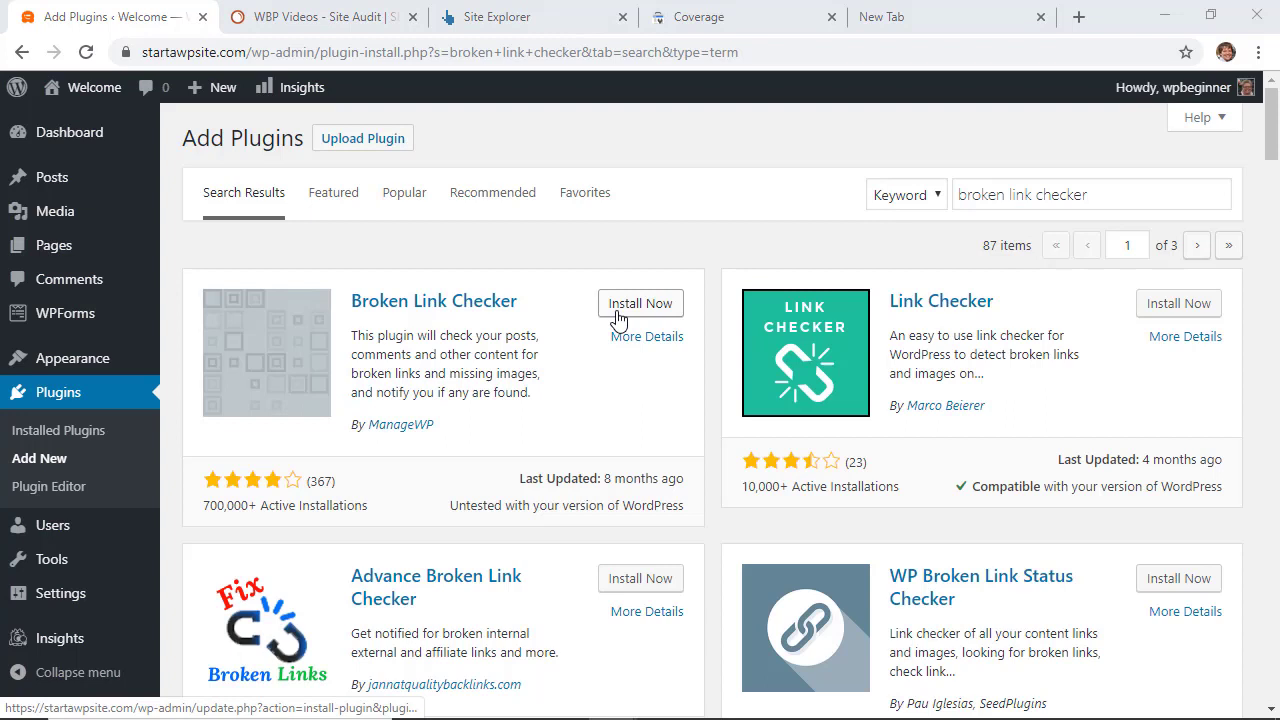
{"action": "left_click", "coordinate": [619, 310]}
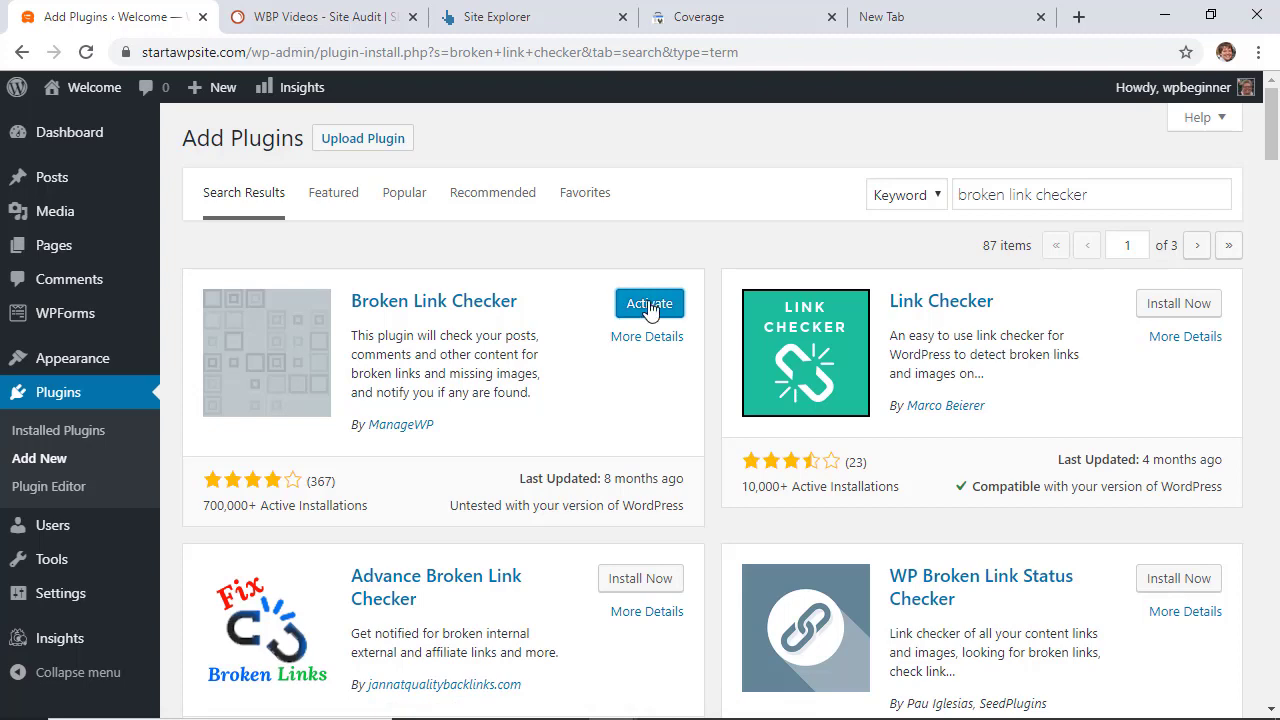
{"action": "left_click", "coordinate": [649, 305]}
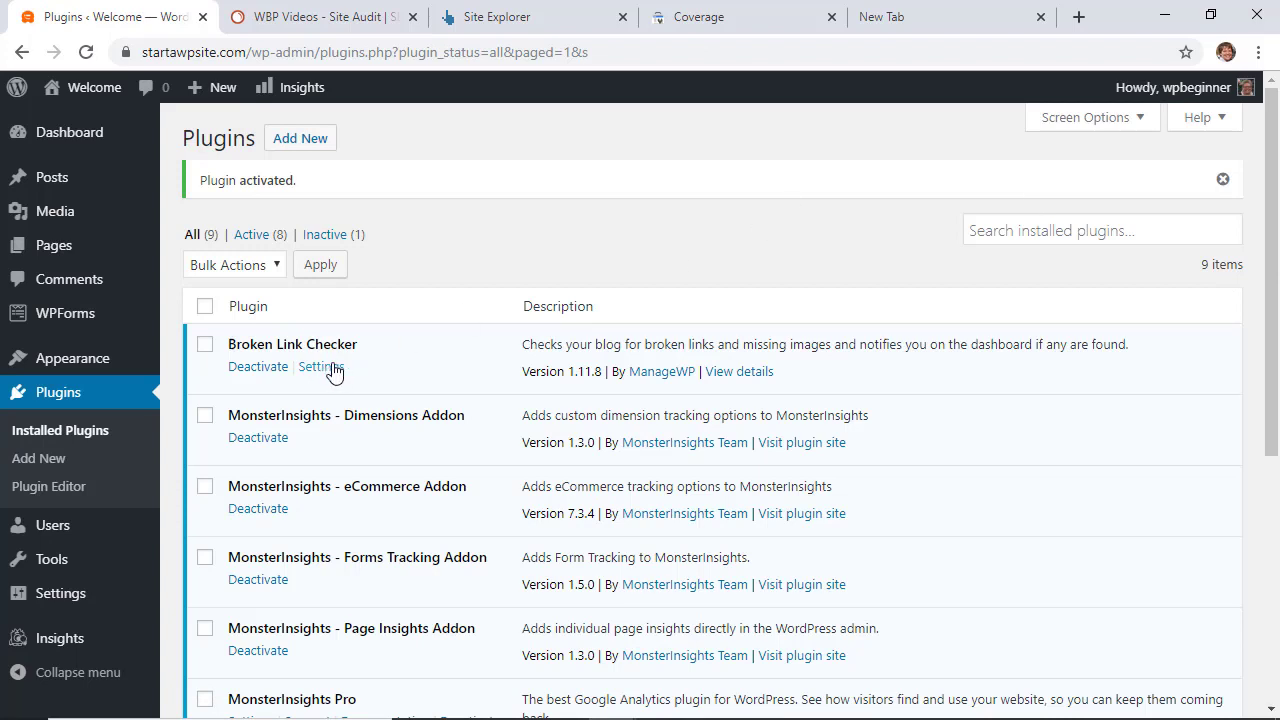
Open Settings > Link Checker and review its status: no broken links among 53 unique URLs.
{"action": "mouse_move", "coordinate": [62, 598]}
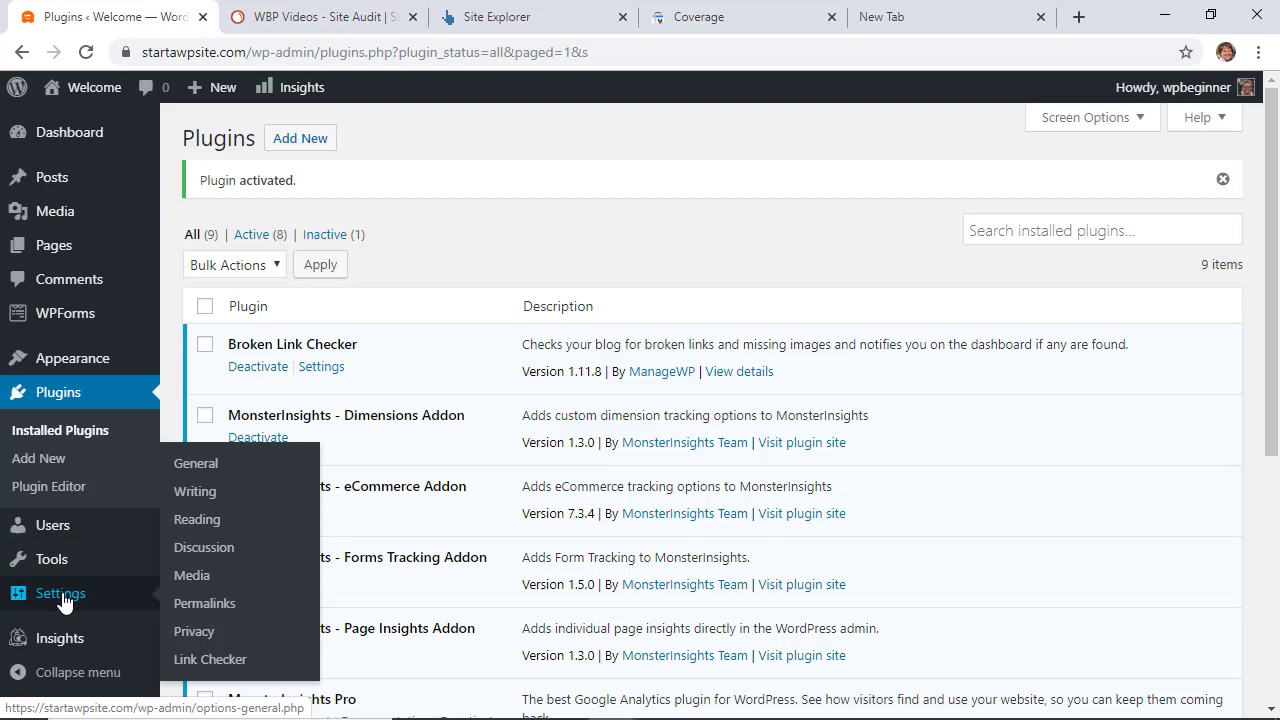
{"action": "left_click", "coordinate": [210, 659]}
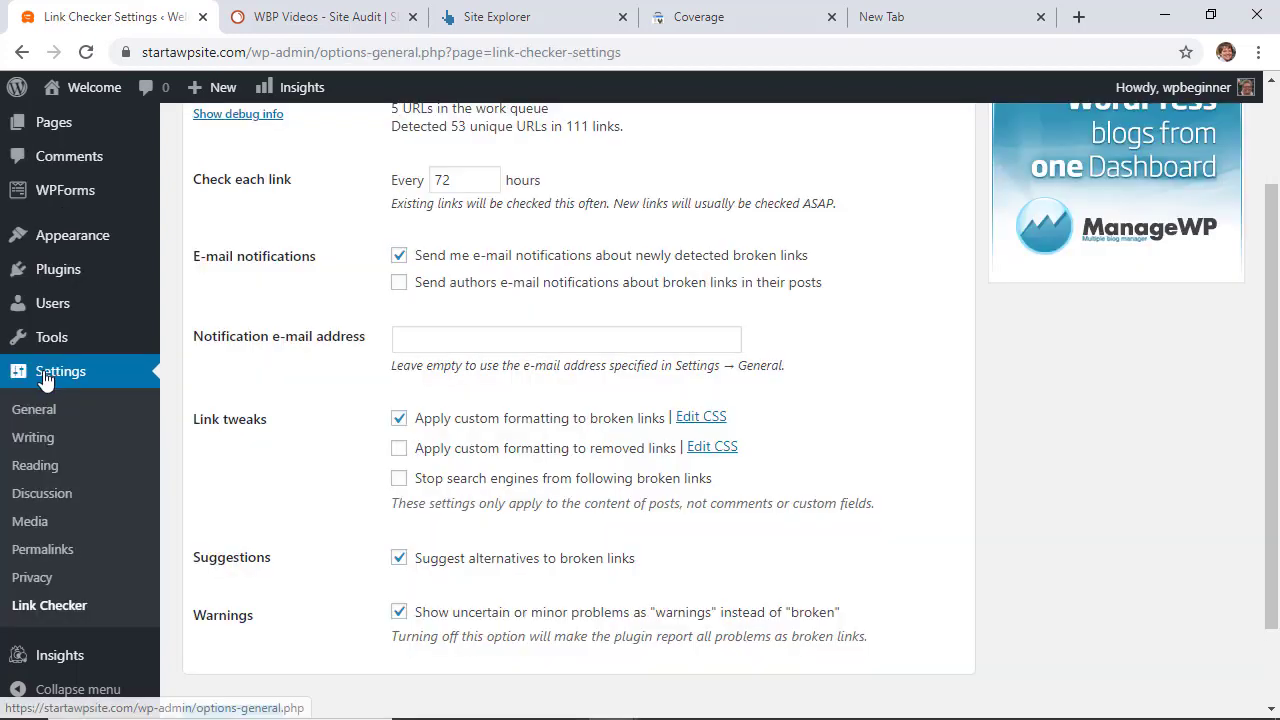
{"action": "scroll", "coordinate": [229, 440], "scroll_direction": "up", "scroll_amount": 2}
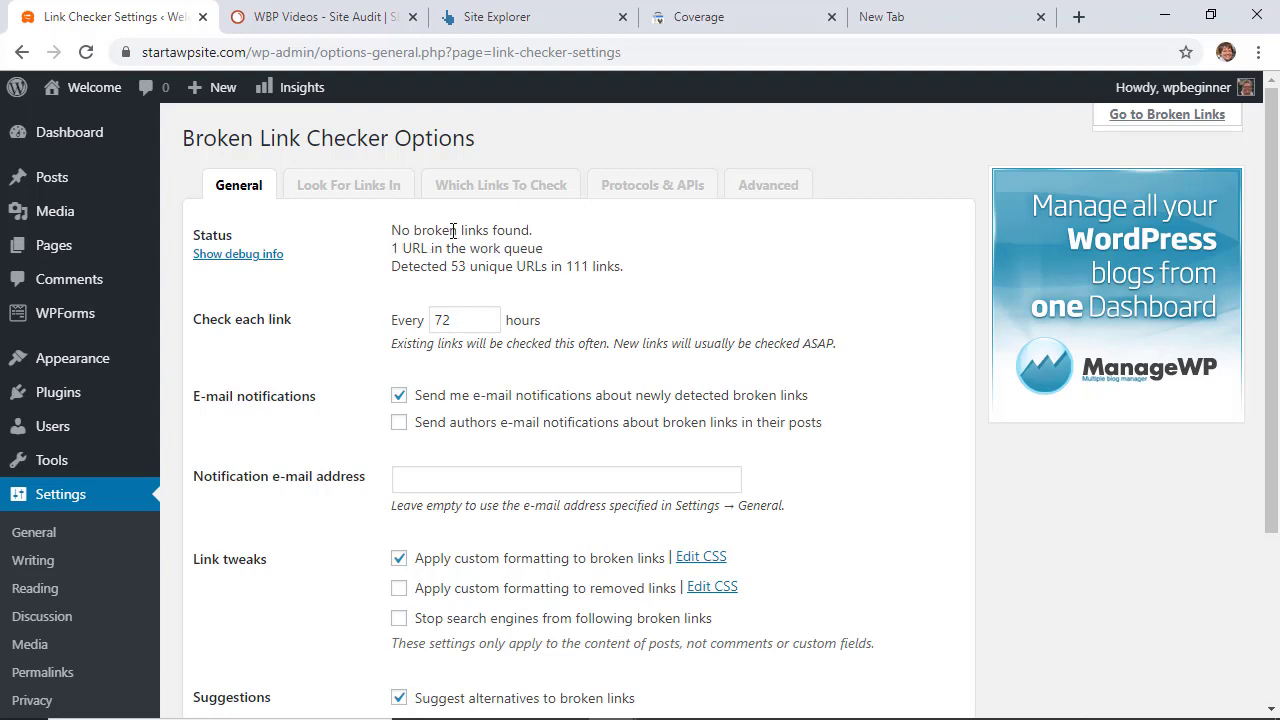
{"action": "scroll", "coordinate": [677, 296], "scroll_direction": "down", "scroll_amount": 1}
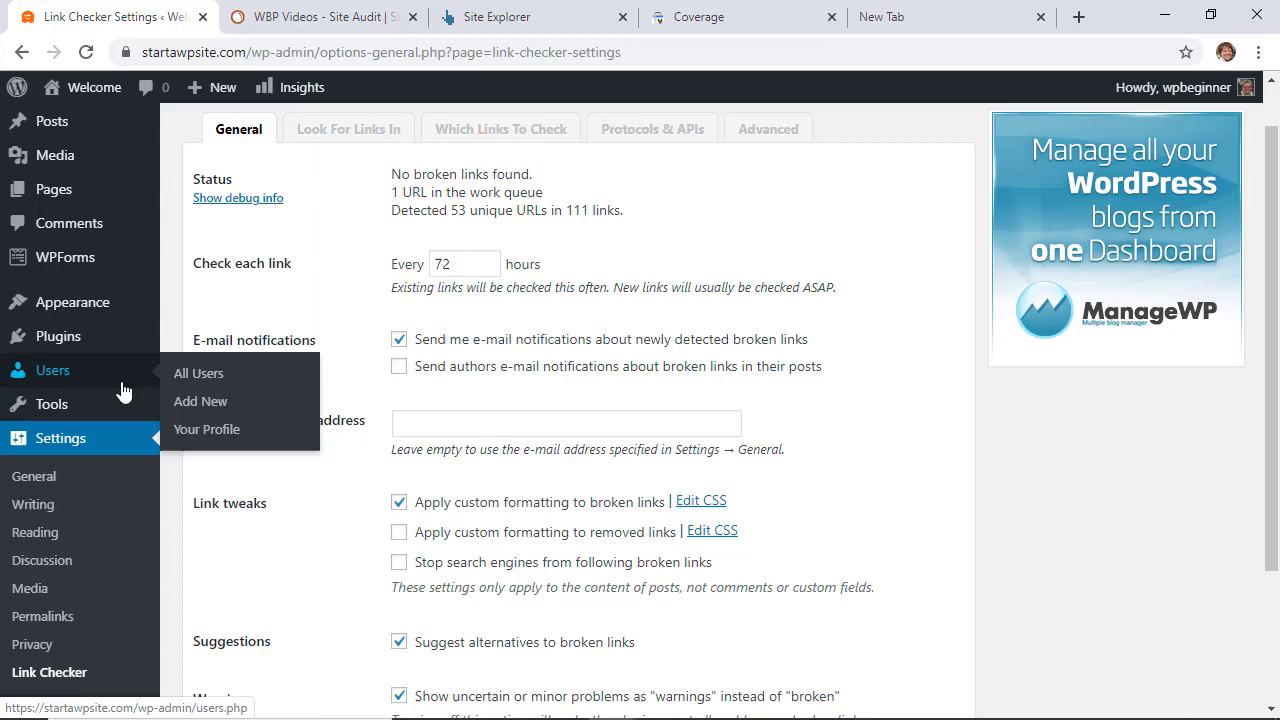
Open the Broken Links report and recheck the 404 link to startawpsite.com/vacation/.
{"action": "mouse_move", "coordinate": [45, 404]}
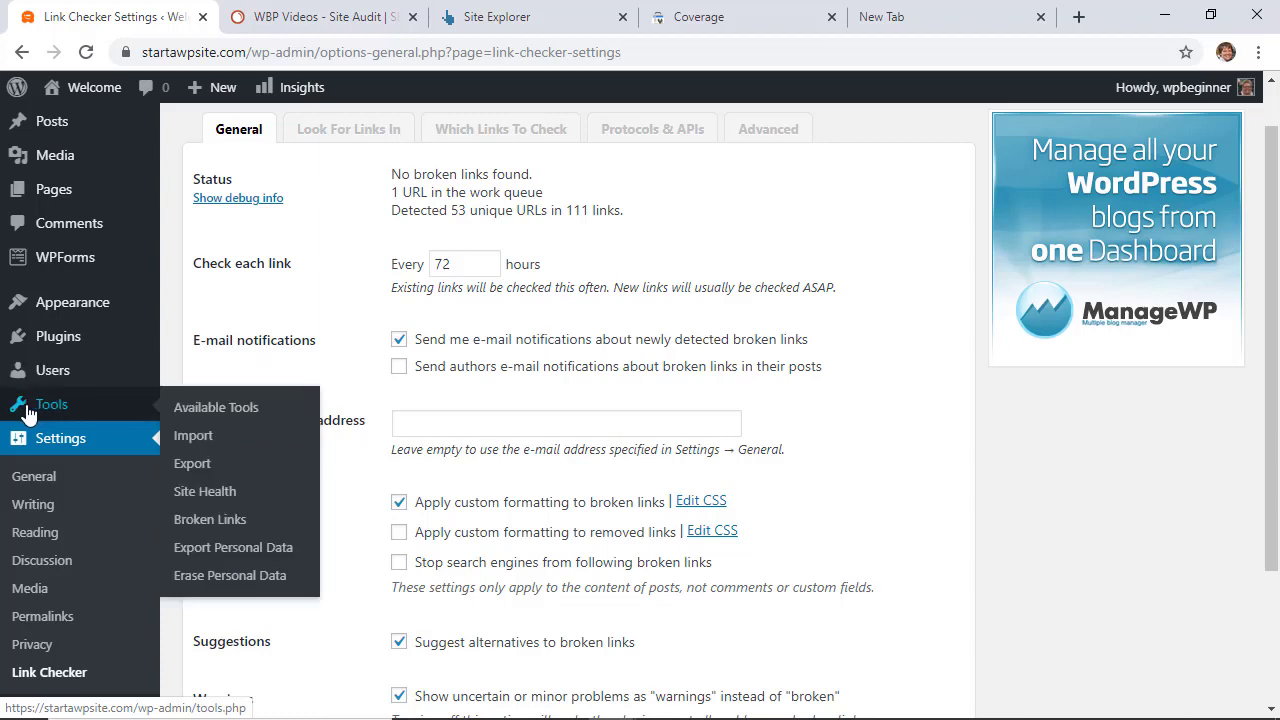
{"action": "left_click", "coordinate": [212, 519]}
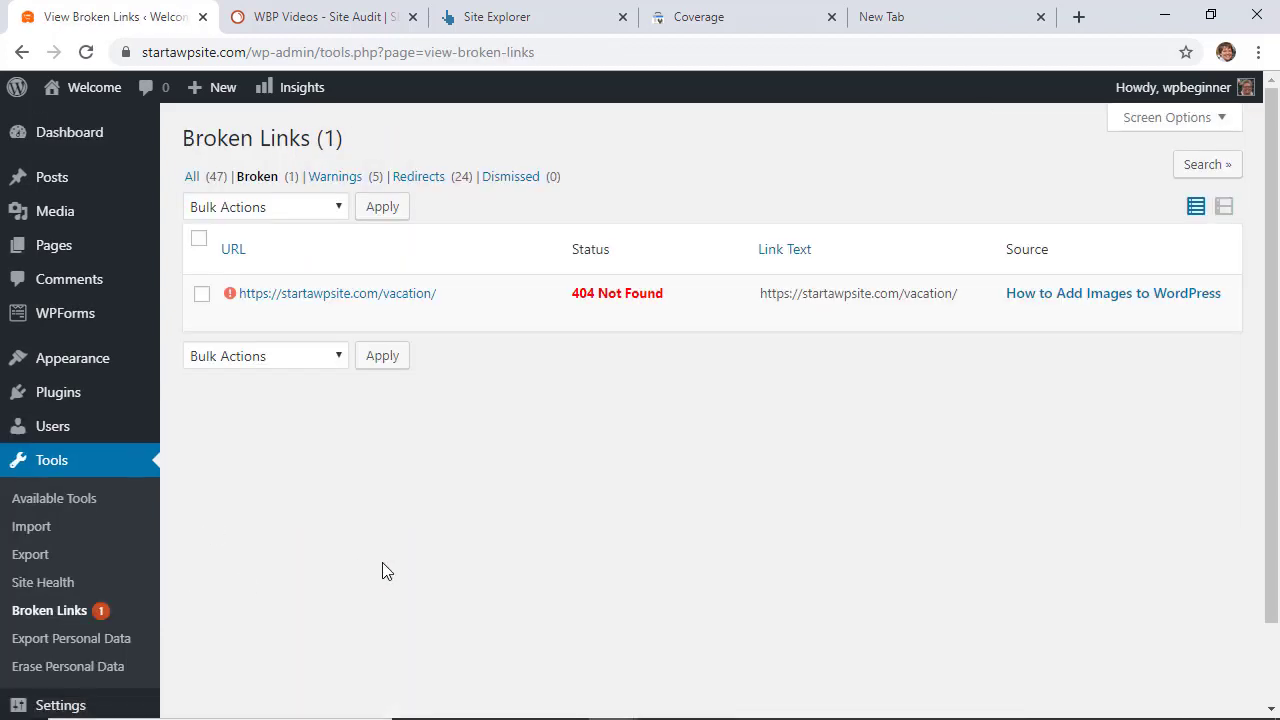
{"action": "mouse_move", "coordinate": [268, 298]}
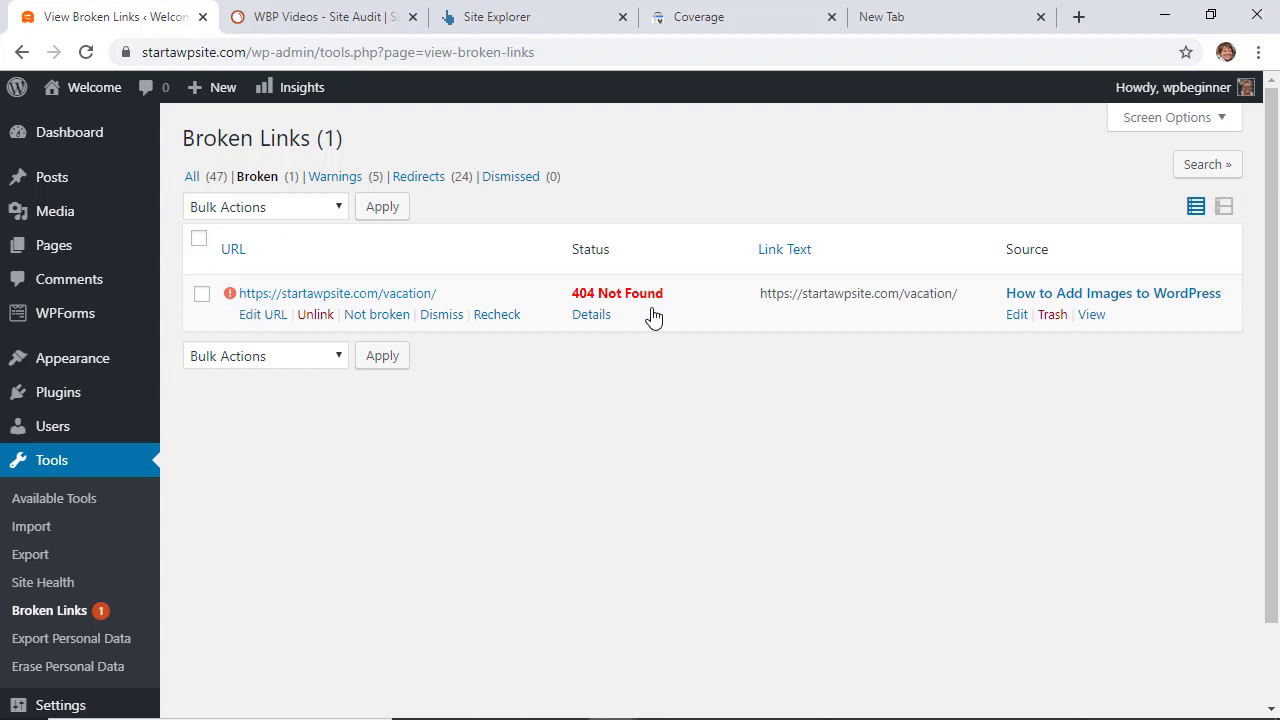
{"action": "mouse_move", "coordinate": [335, 285]}
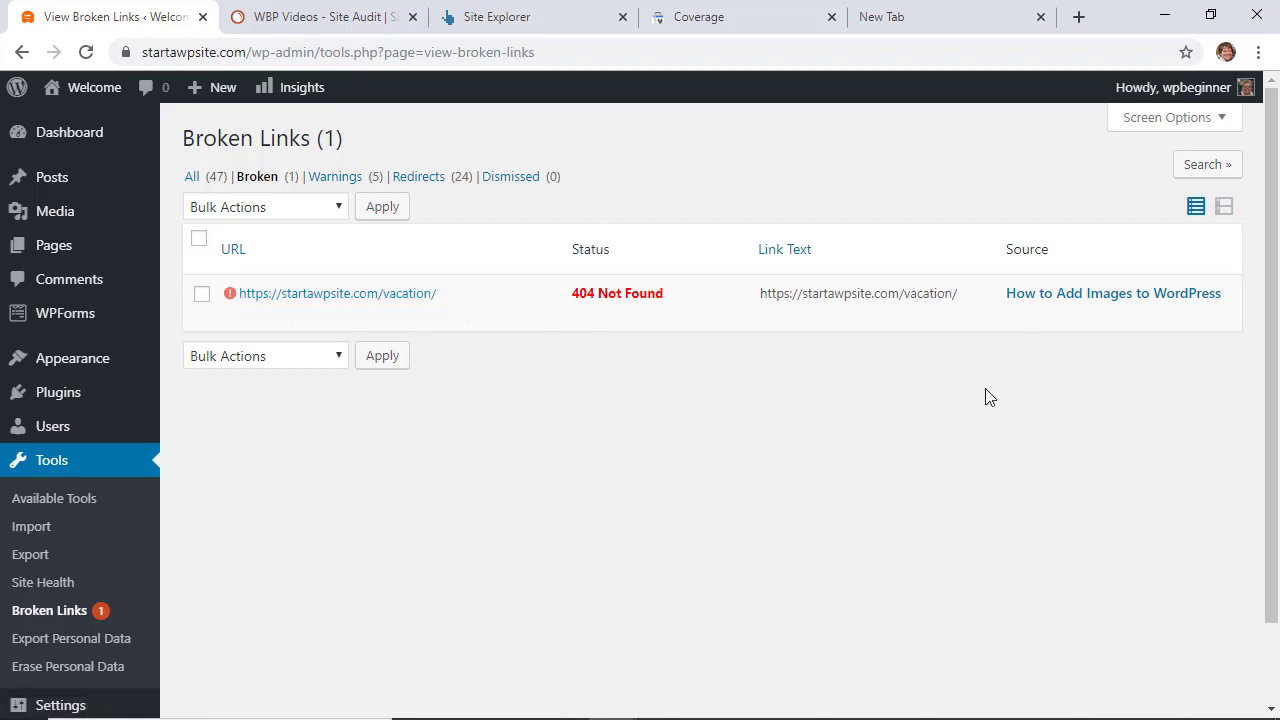
{"action": "mouse_move", "coordinate": [1117, 330]}
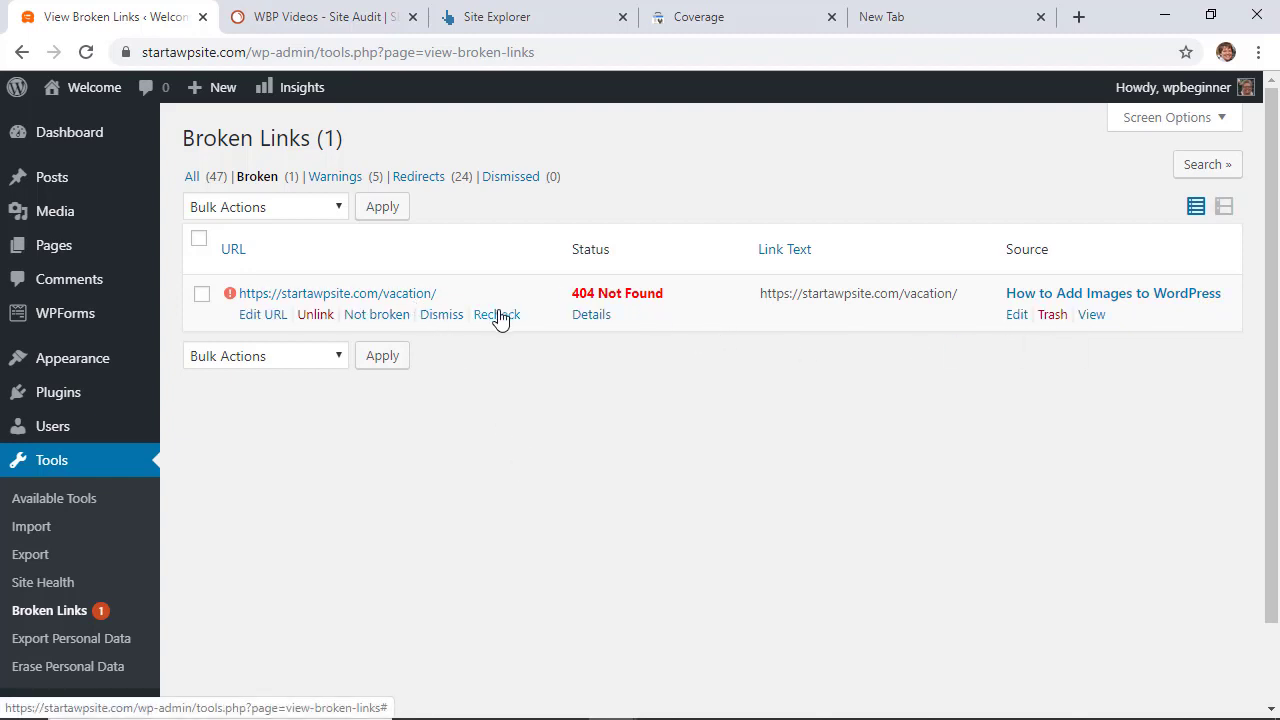
{"action": "left_click", "coordinate": [497, 316]}
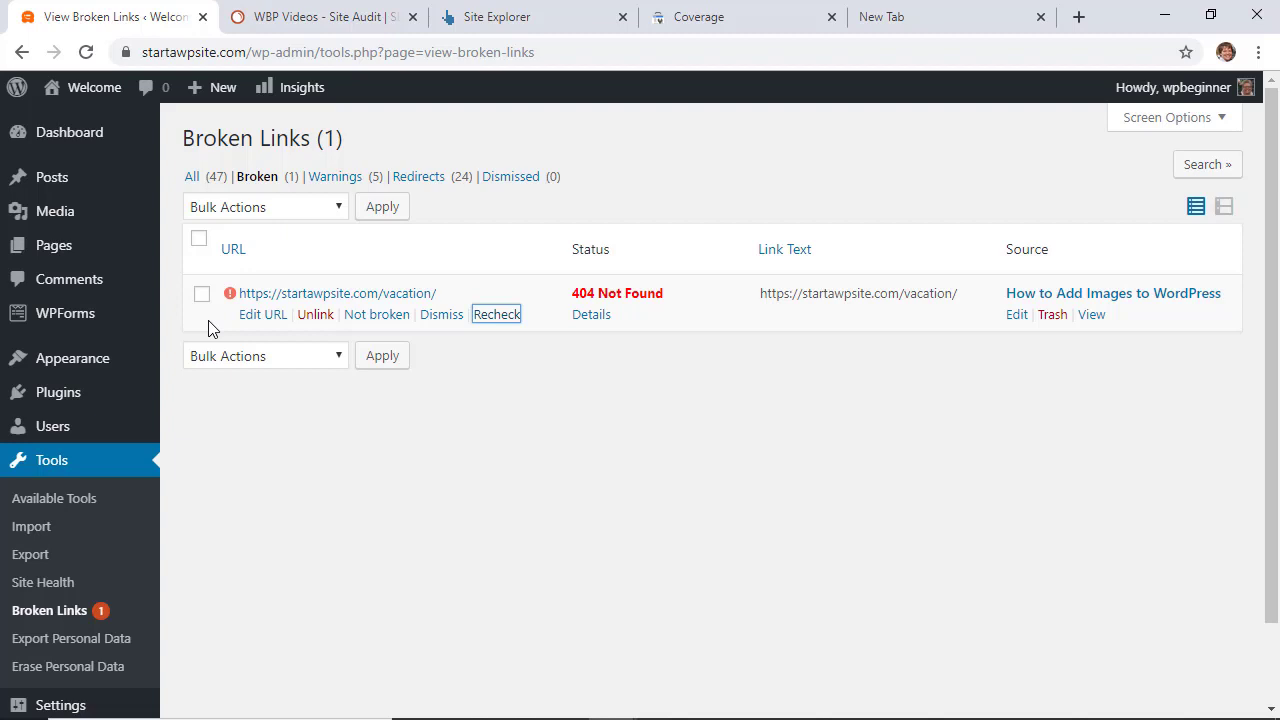
{"action": "left_click", "coordinate": [21, 52]}
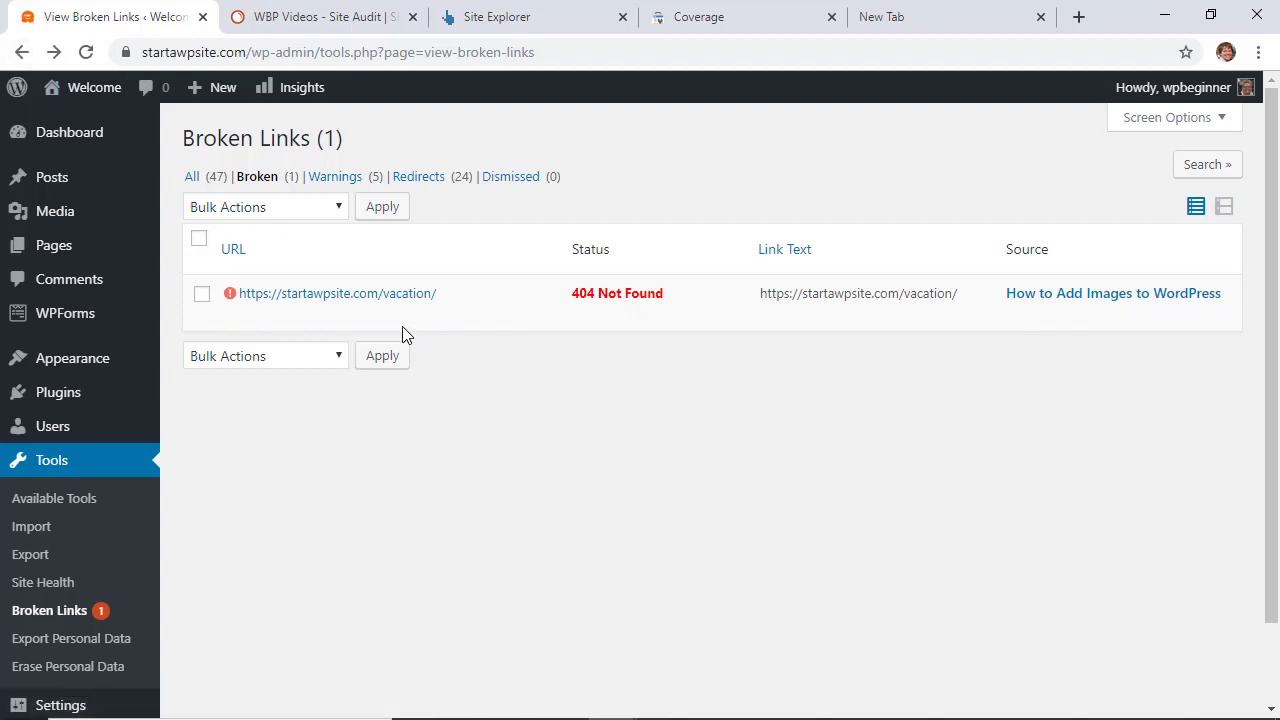
{"action": "mouse_move", "coordinate": [374, 307]}
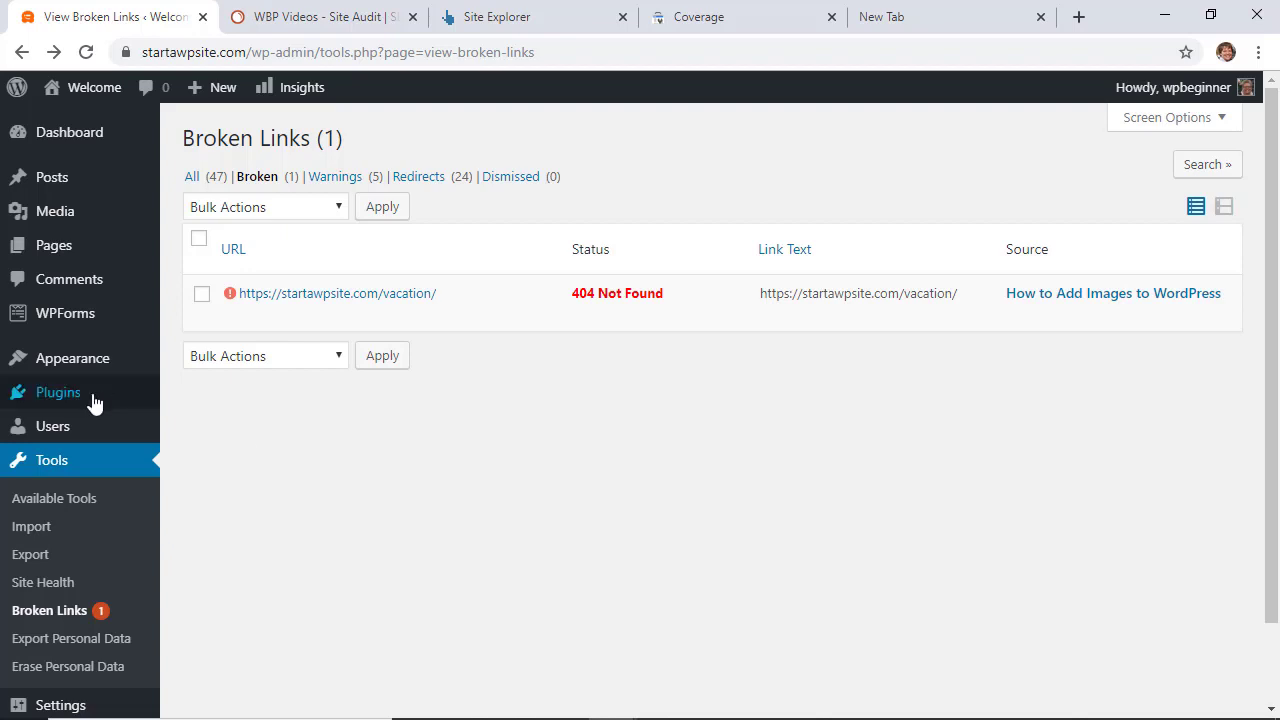
{"action": "mouse_move", "coordinate": [71, 397]}
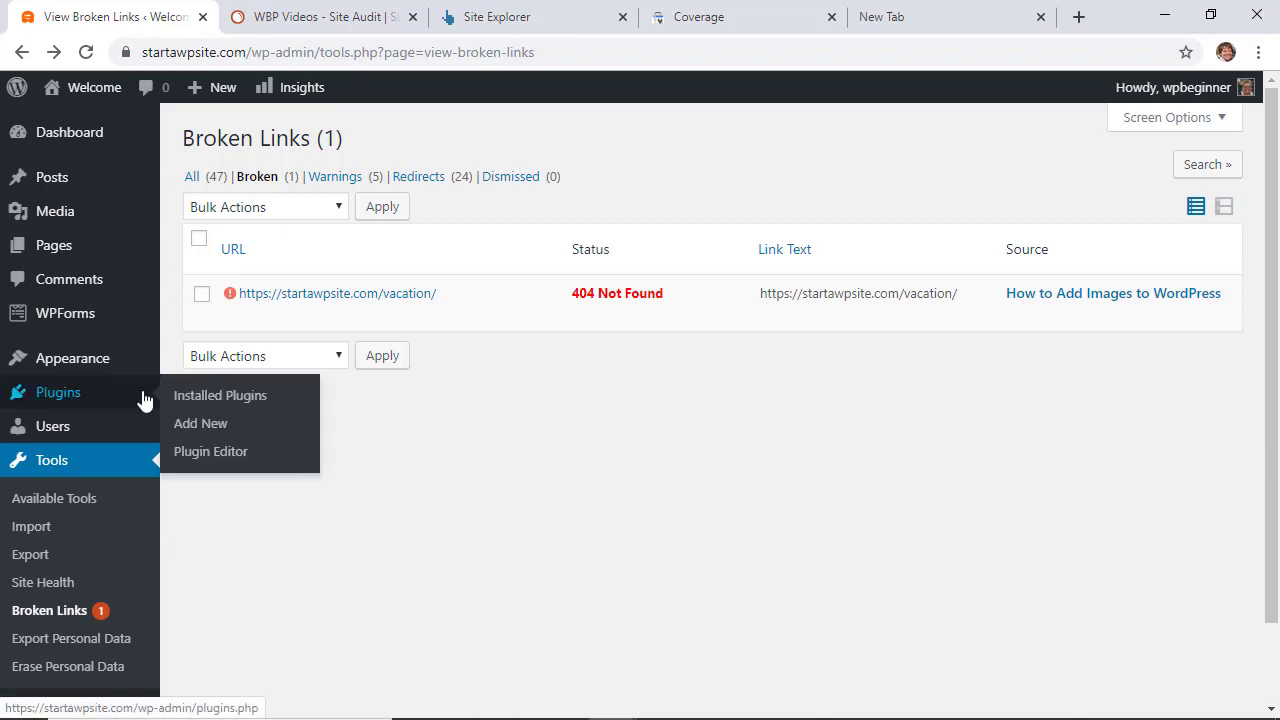
Search the plugin directory for 'redirection', then install and activate the Redirection plugin.
{"action": "left_click", "coordinate": [199, 425]}
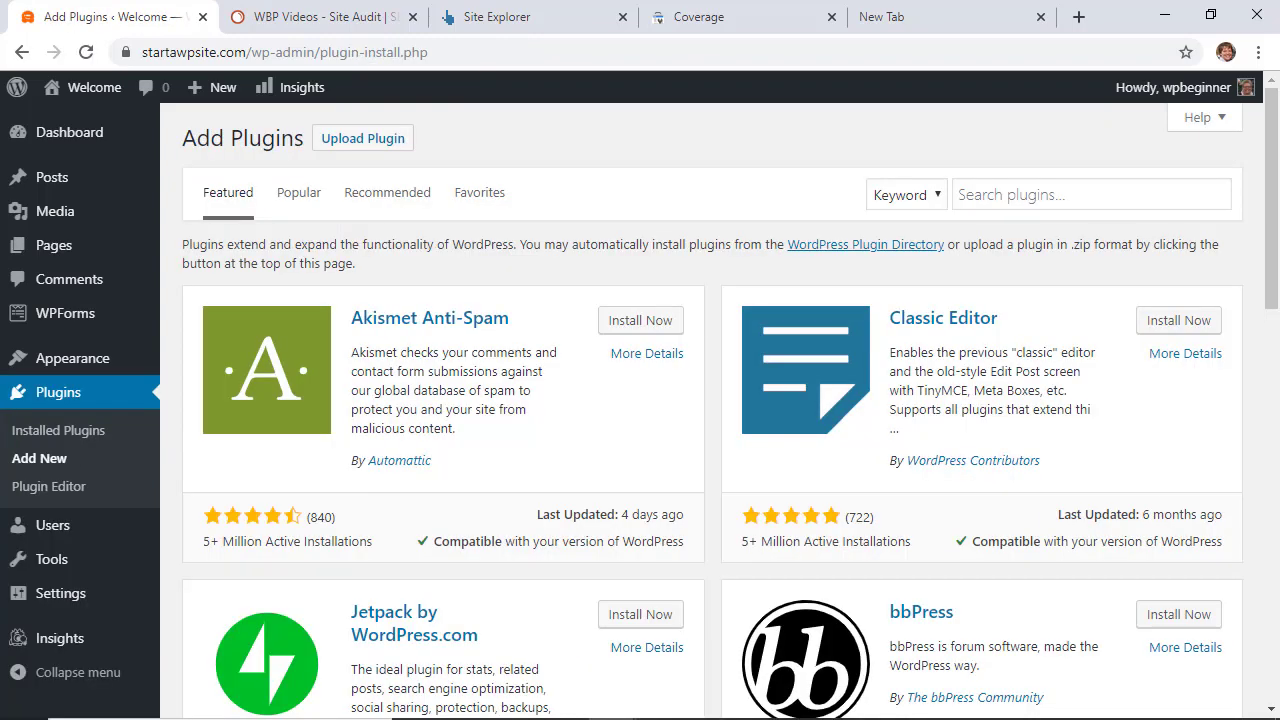
{"action": "left_click", "coordinate": [989, 198]}
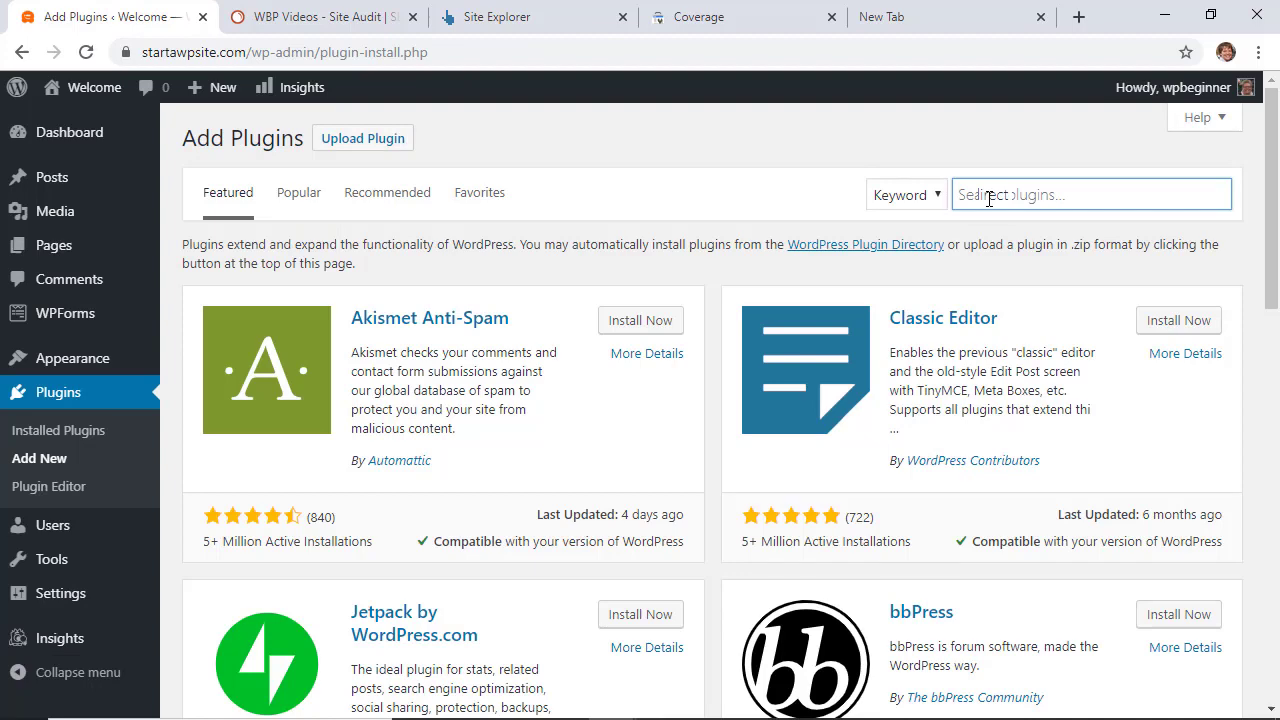
{"action": "type", "text": "redirection"}
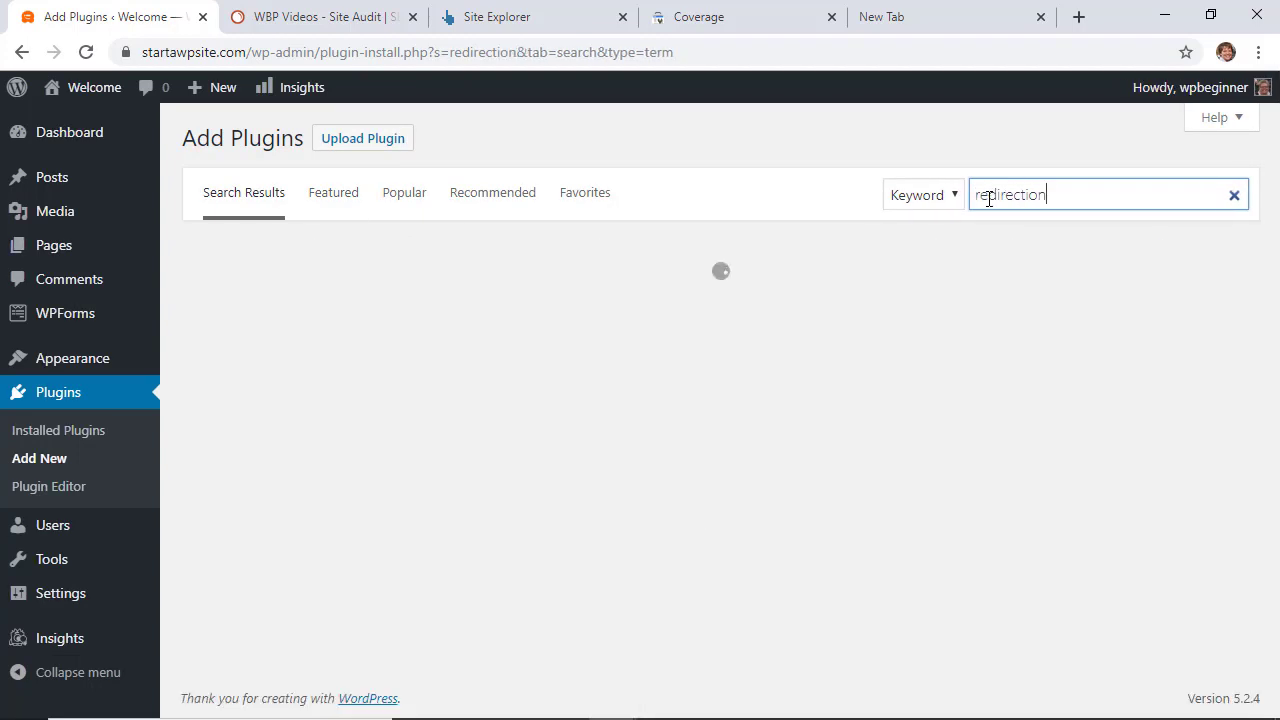
{"action": "left_click", "coordinate": [675, 308]}
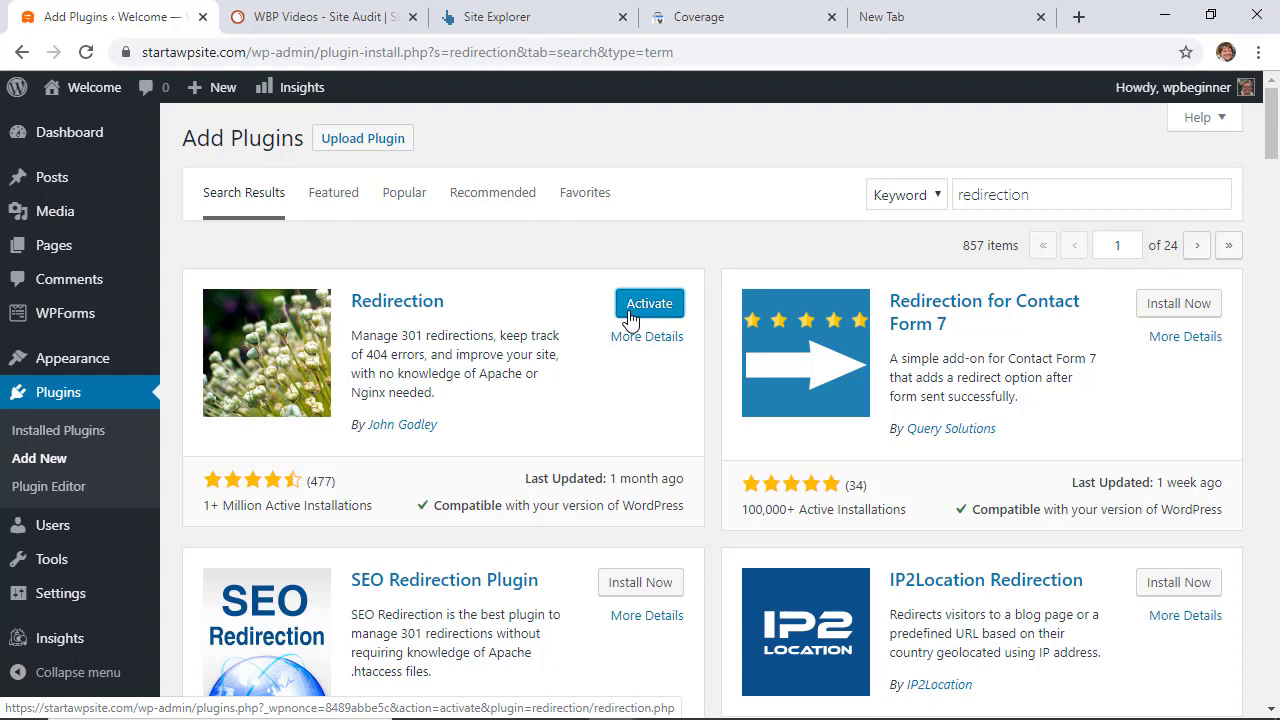
{"action": "left_click", "coordinate": [647, 310]}
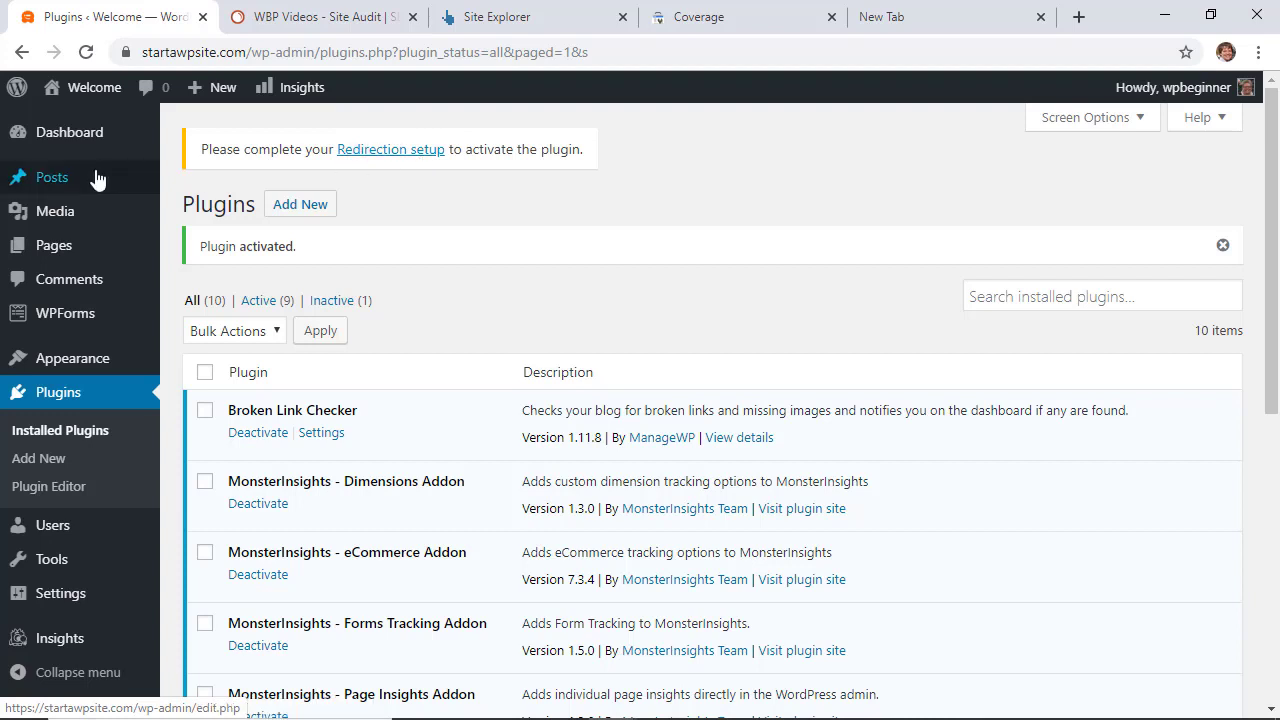
Go to Tools > Redirection and read through its welcome intro on source and target URLs.
{"action": "mouse_move", "coordinate": [76, 562]}
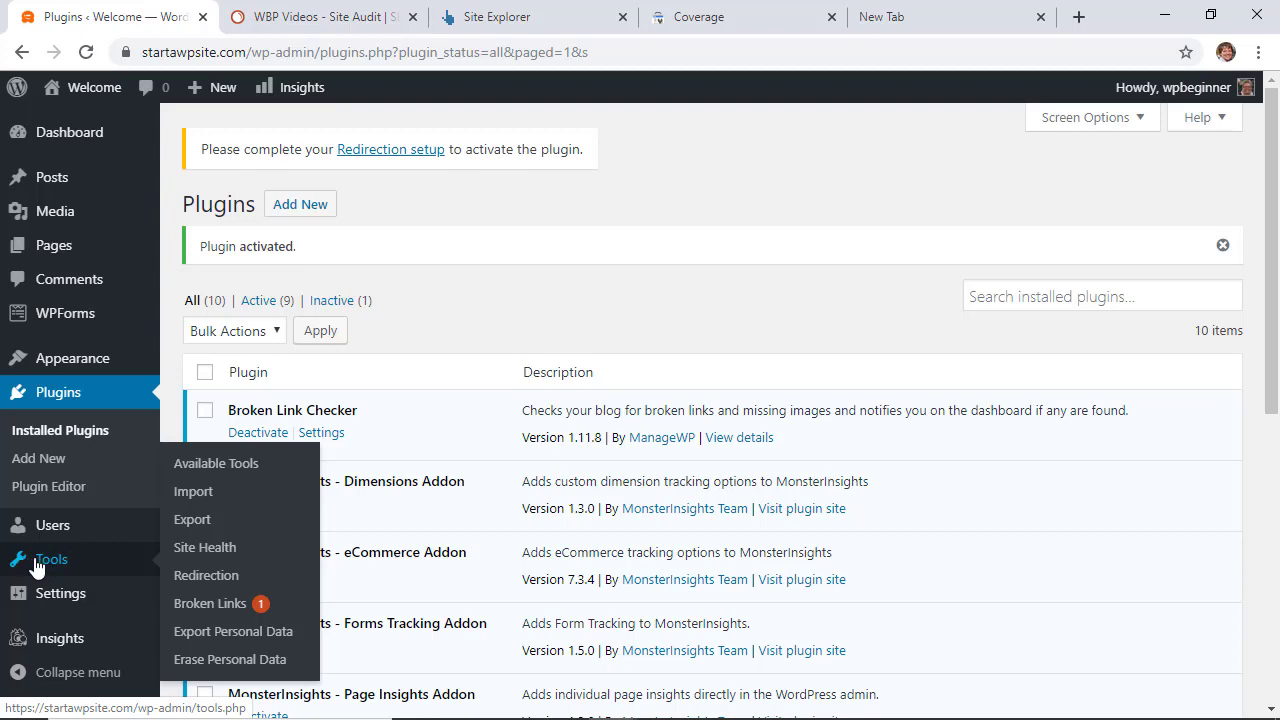
{"action": "left_click", "coordinate": [186, 575]}
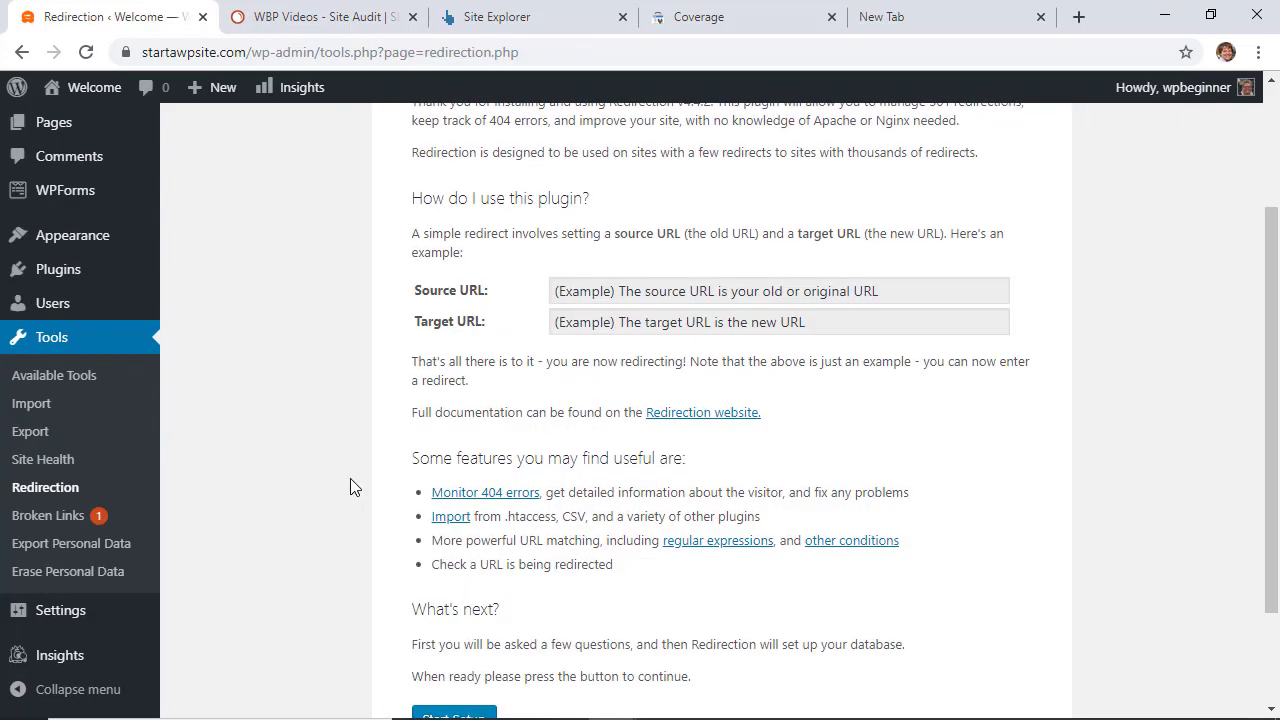
{"action": "scroll", "coordinate": [350, 480], "scroll_direction": "down", "scroll_amount": 2}
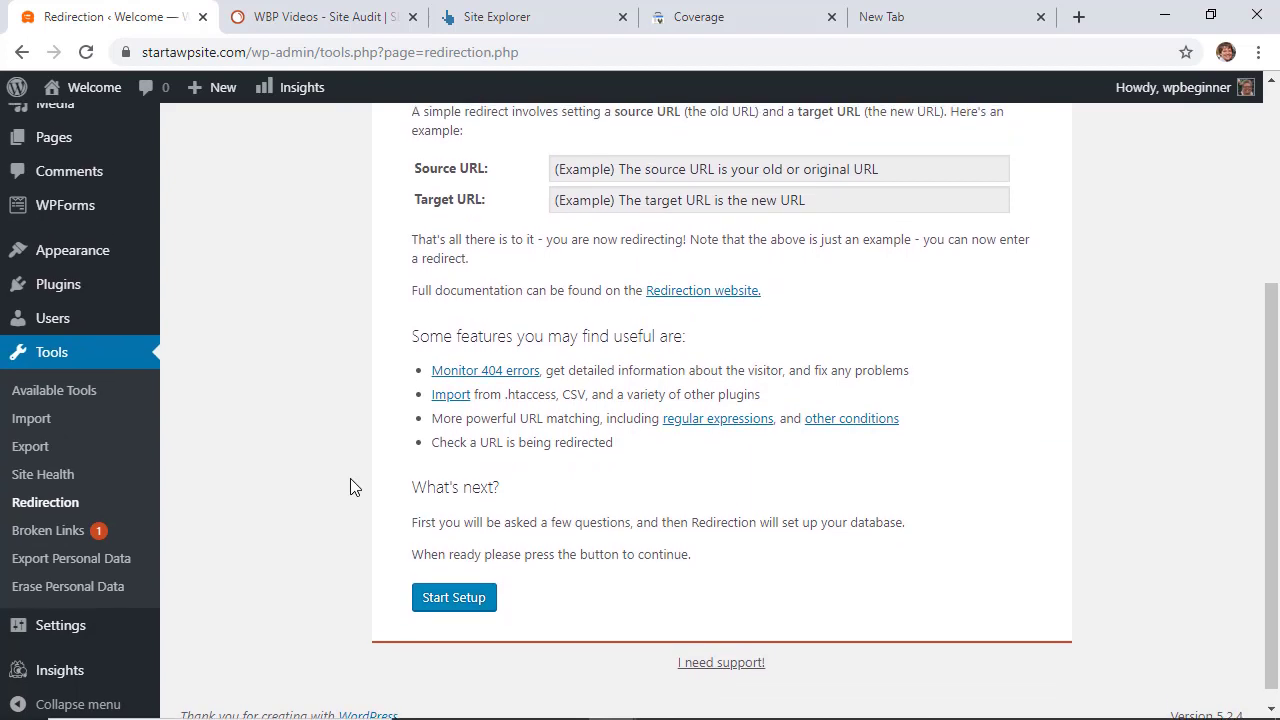
{"action": "scroll", "coordinate": [363, 557], "scroll_direction": "up", "scroll_amount": 1}
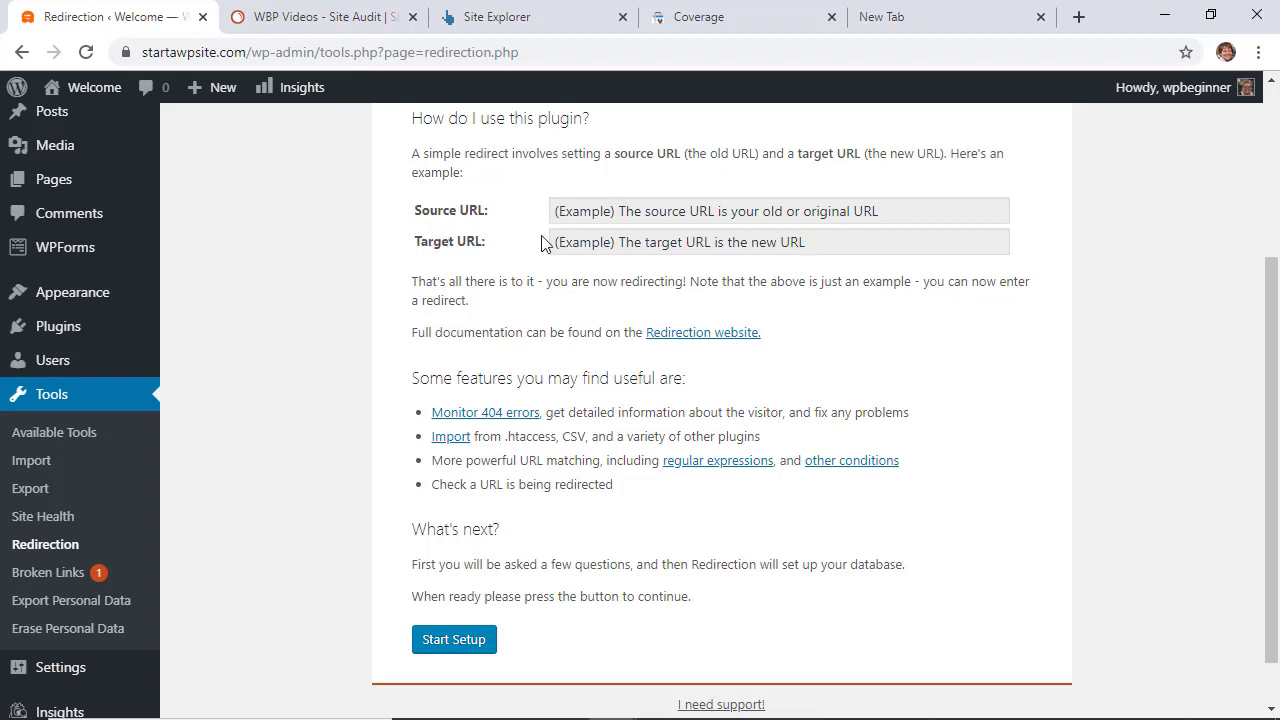
{"action": "scroll", "coordinate": [371, 471], "scroll_direction": "down", "scroll_amount": 1}
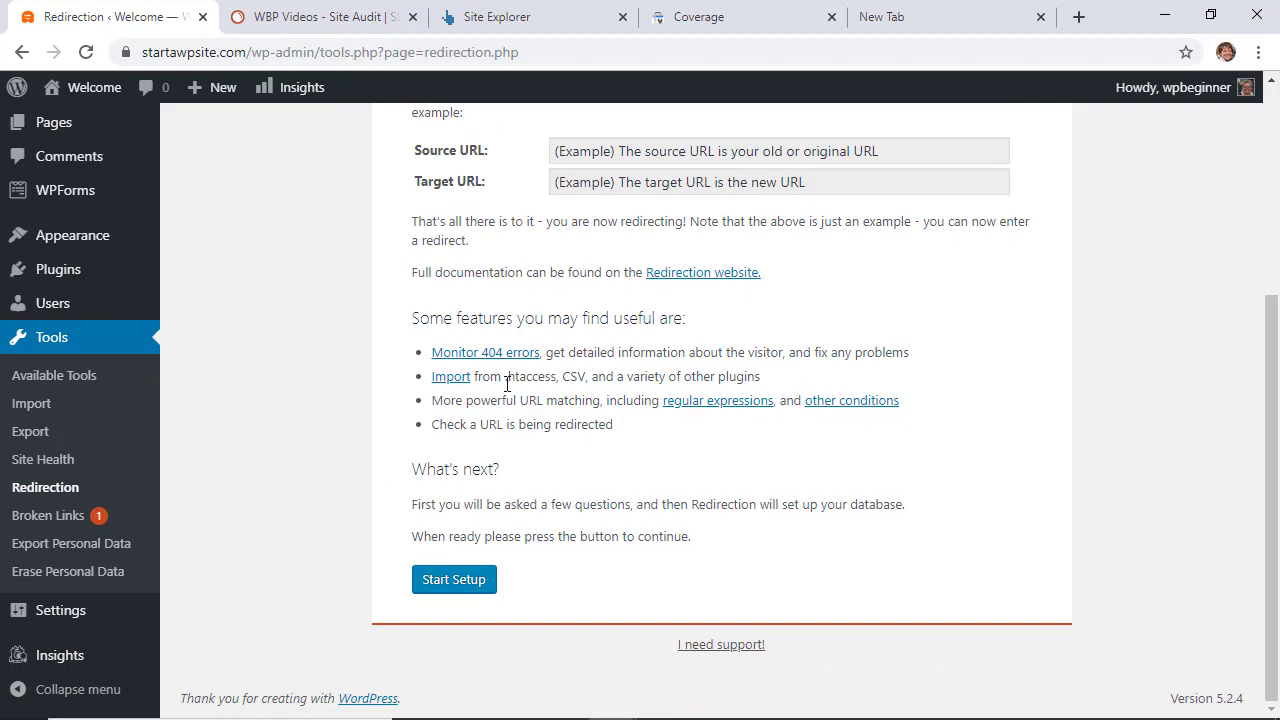
Complete the Redirection setup wizard with Monitor permalink changes enabled, then start a new redirect.
{"action": "left_click", "coordinate": [452, 580]}
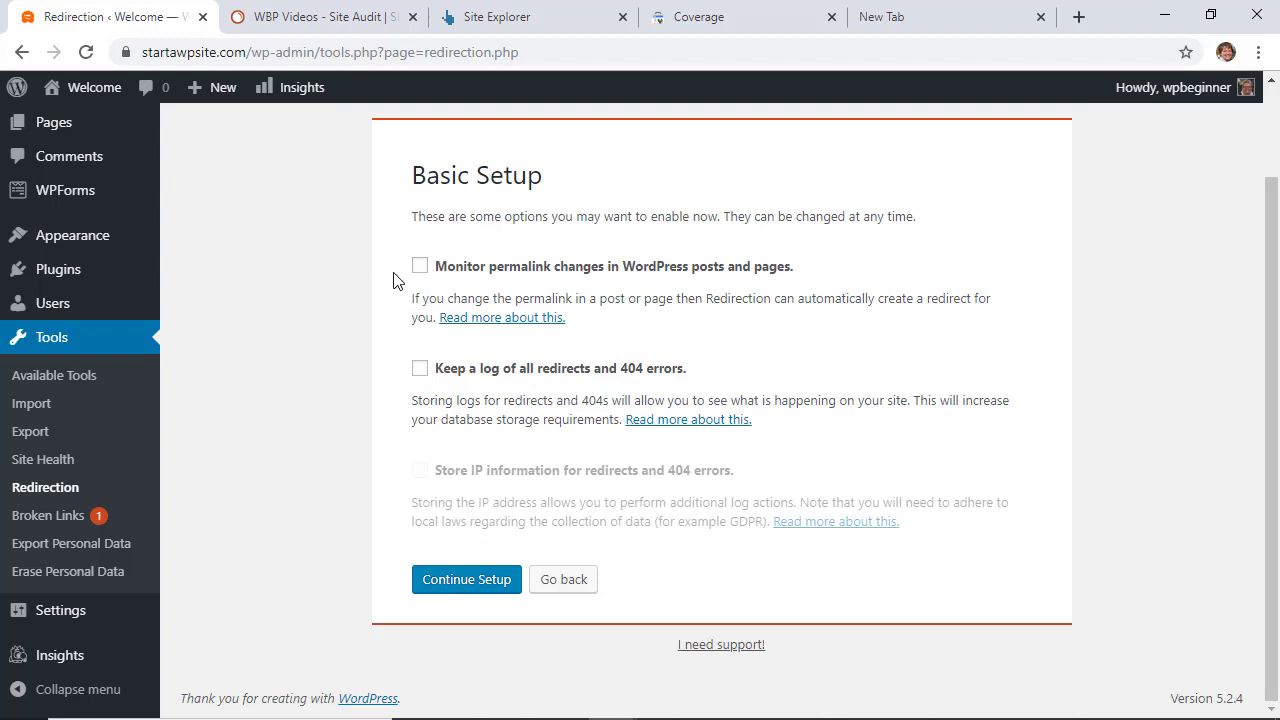
{"action": "left_click", "coordinate": [418, 270]}
{"action": "left_click", "coordinate": [468, 590]}
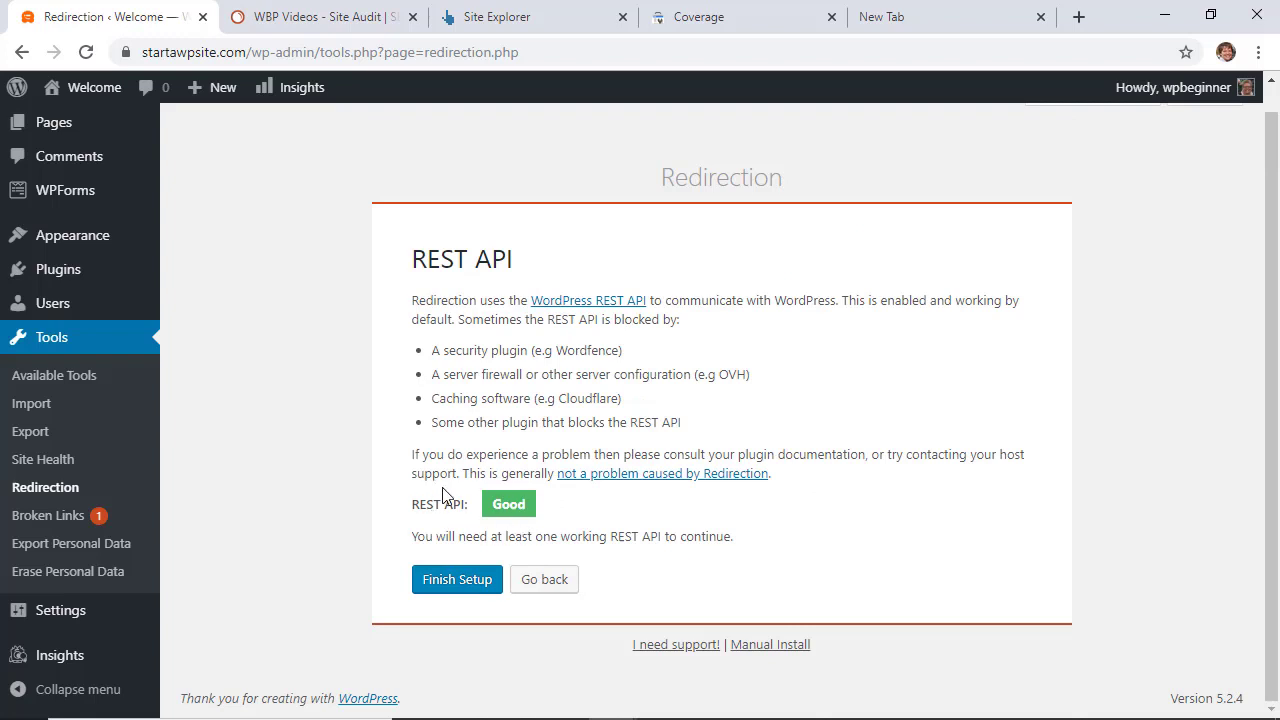
{"action": "left_click", "coordinate": [472, 584]}
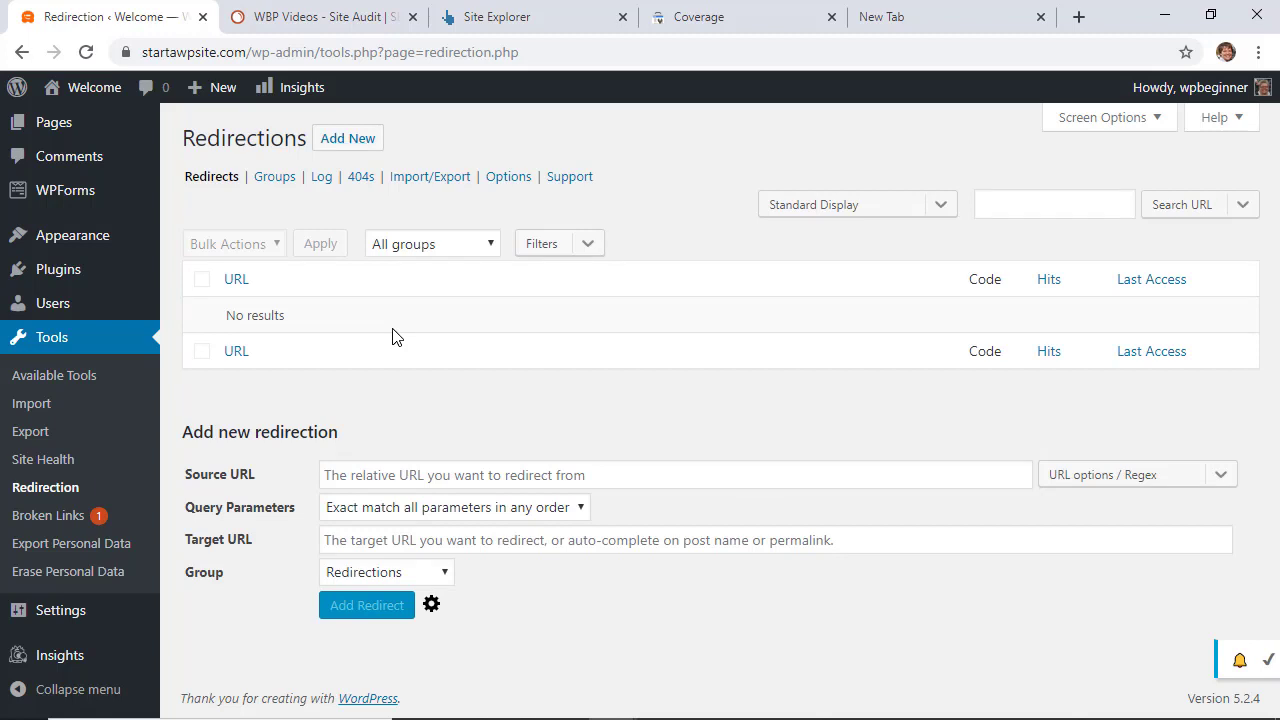
{"action": "left_click", "coordinate": [347, 145]}
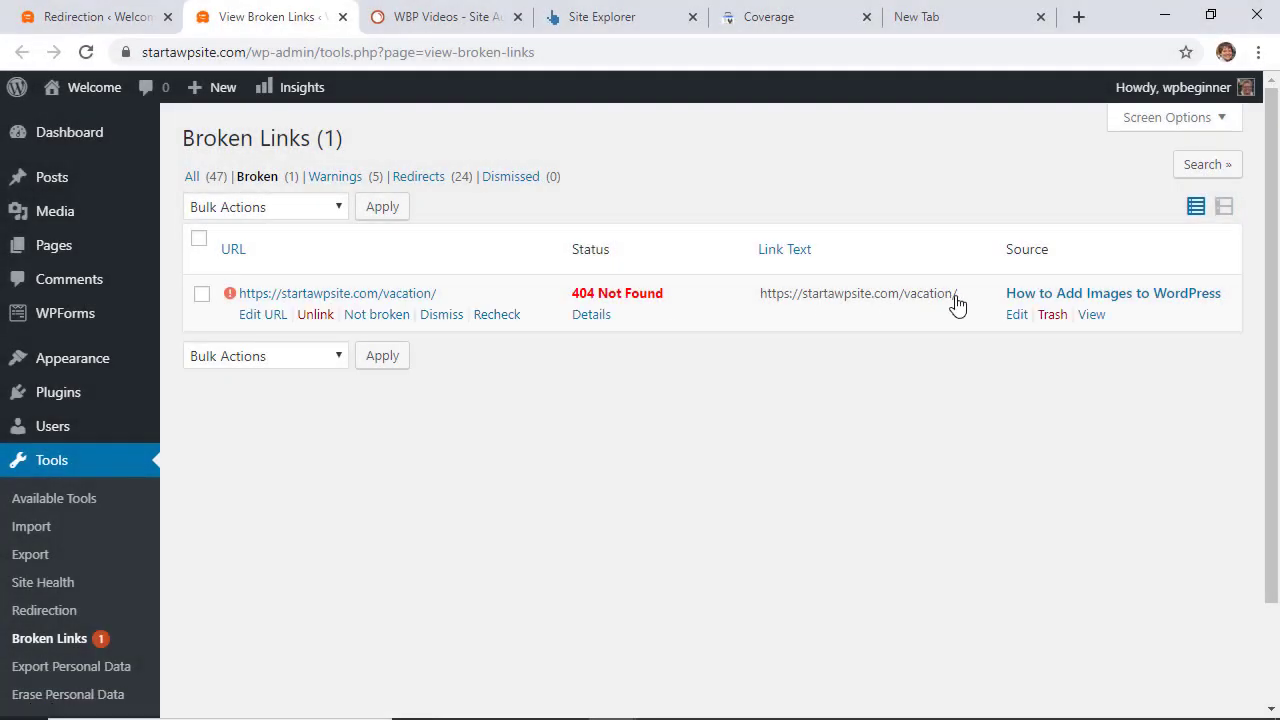
{"action": "left_click_drag", "start_coordinate": [960, 297], "coordinate": [764, 315]}
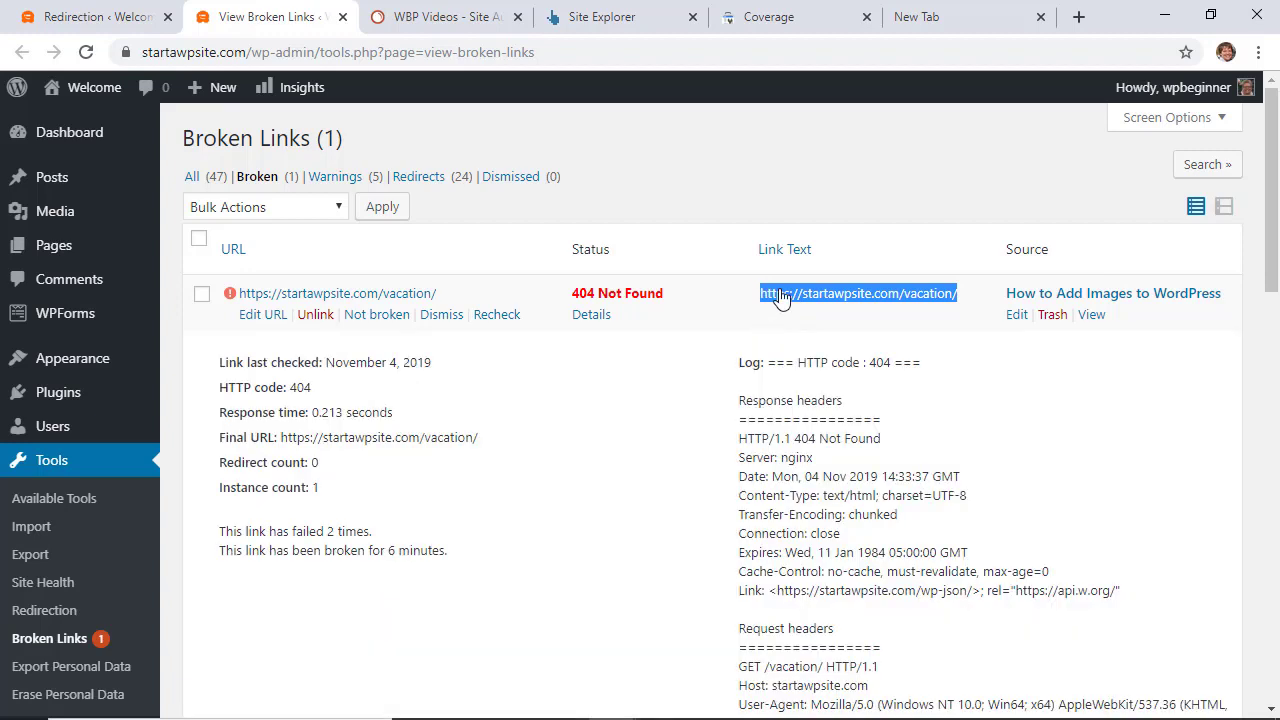
{"action": "right_click", "coordinate": [776, 293]}
{"action": "left_click", "coordinate": [826, 305]}
{"action": "left_click", "coordinate": [71, 27]}
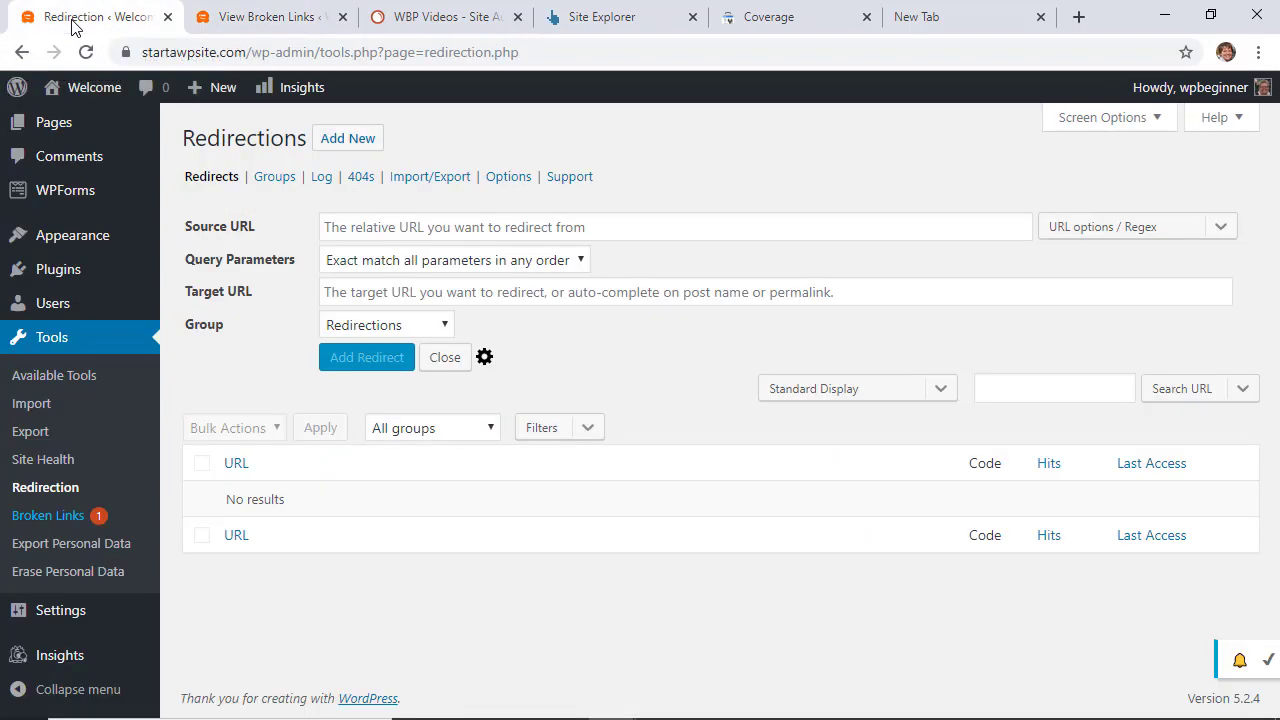
{"action": "left_click", "coordinate": [397, 227]}
{"action": "right_click", "coordinate": [397, 227]}
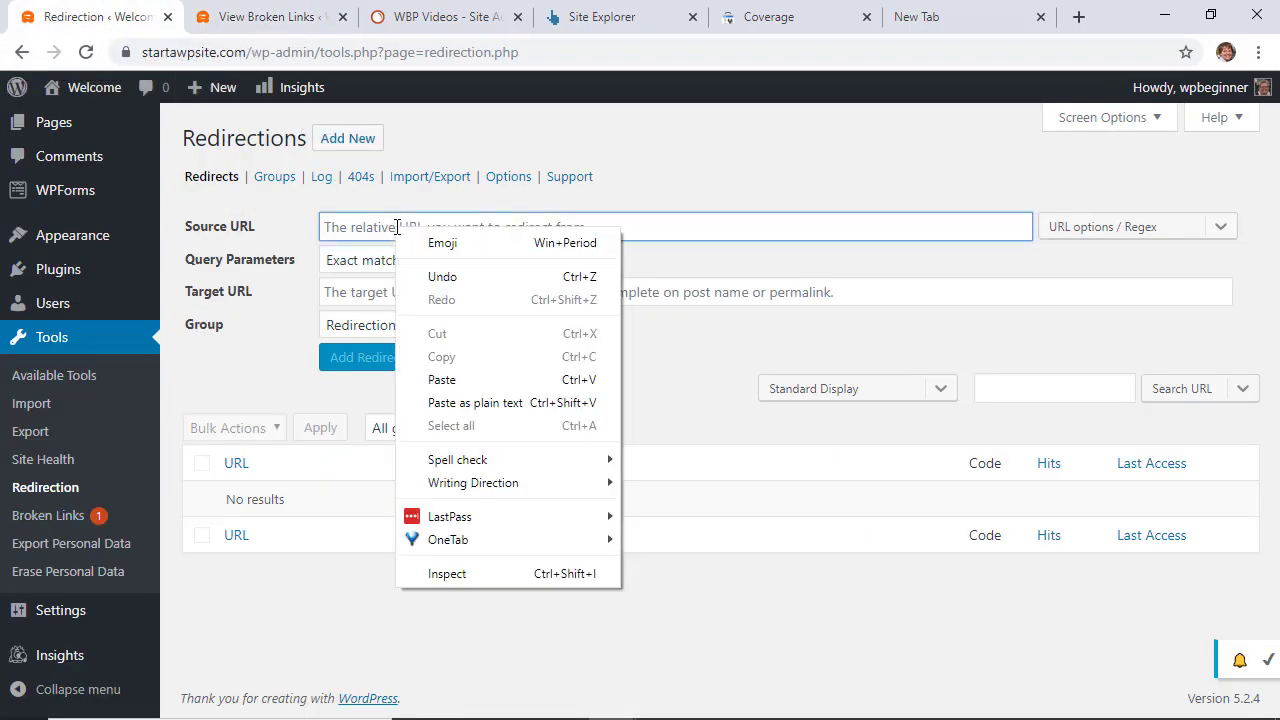
{"action": "left_click", "coordinate": [438, 379]}
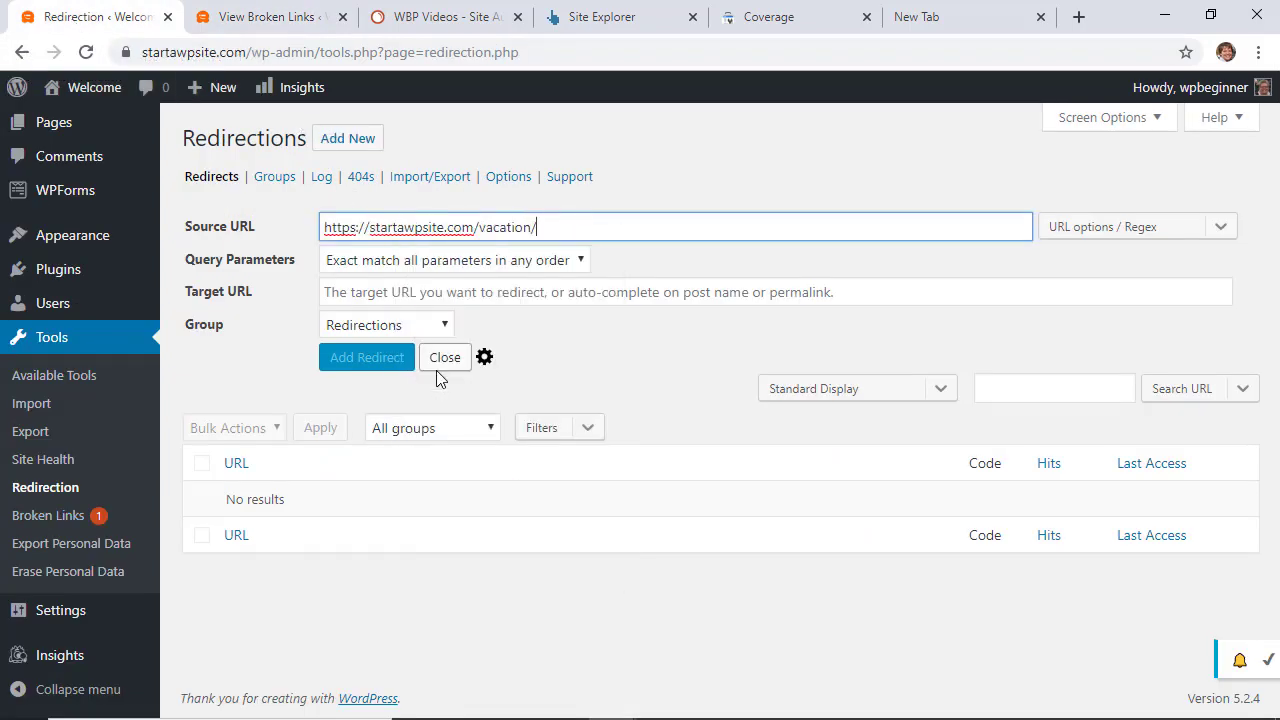
{"action": "left_click", "coordinate": [472, 292]}
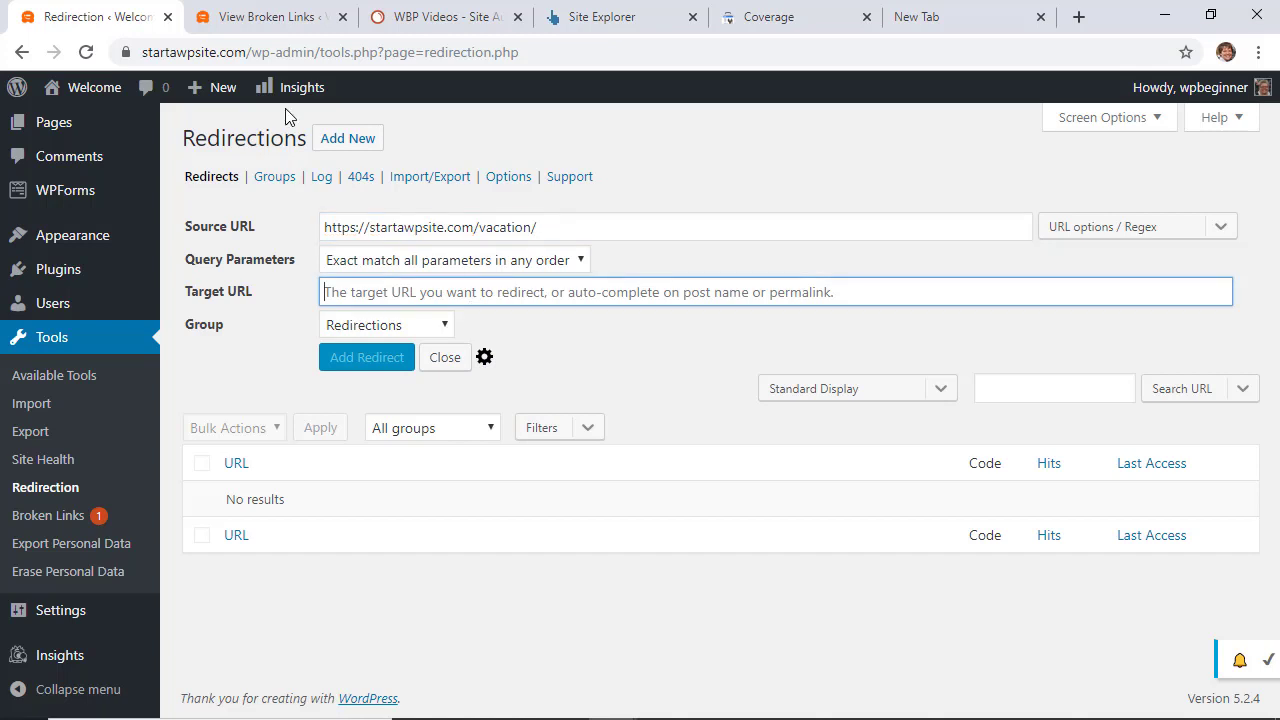
{"action": "left_click", "coordinate": [245, 24]}
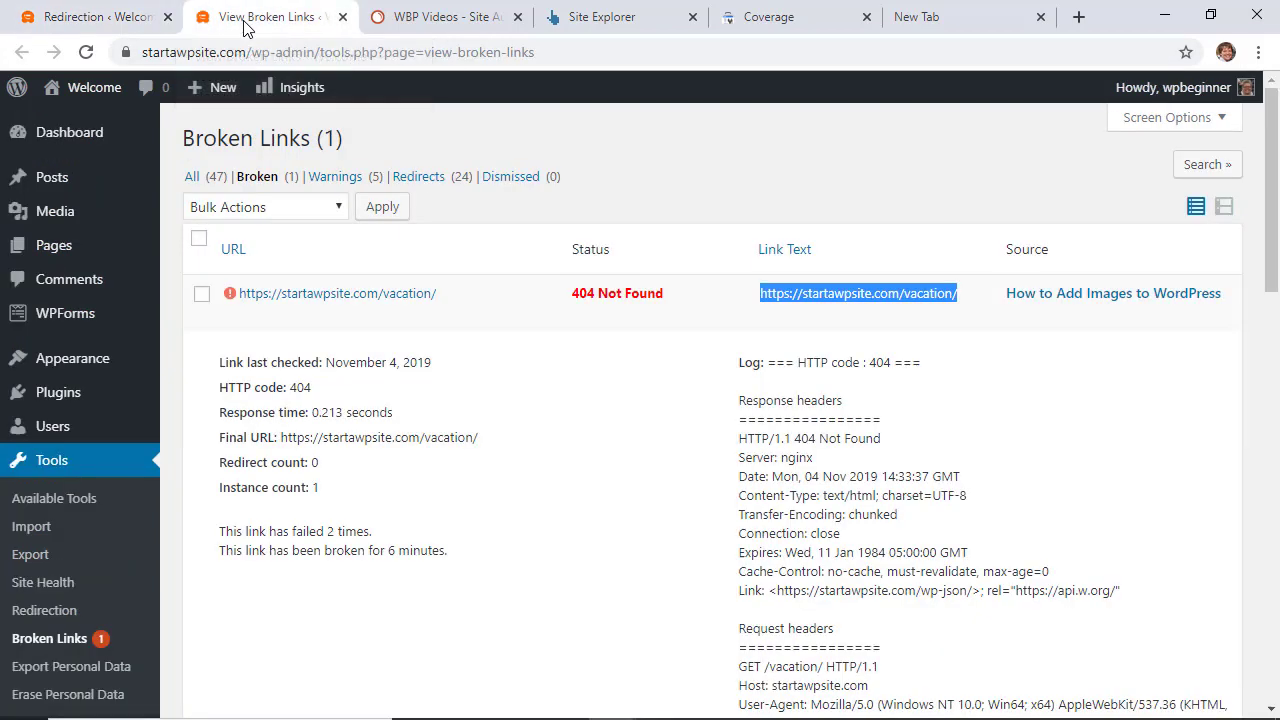
Find the How to Add Images to WordPress post in the posts list and copy its URL.
{"action": "left_click", "coordinate": [45, 183]}
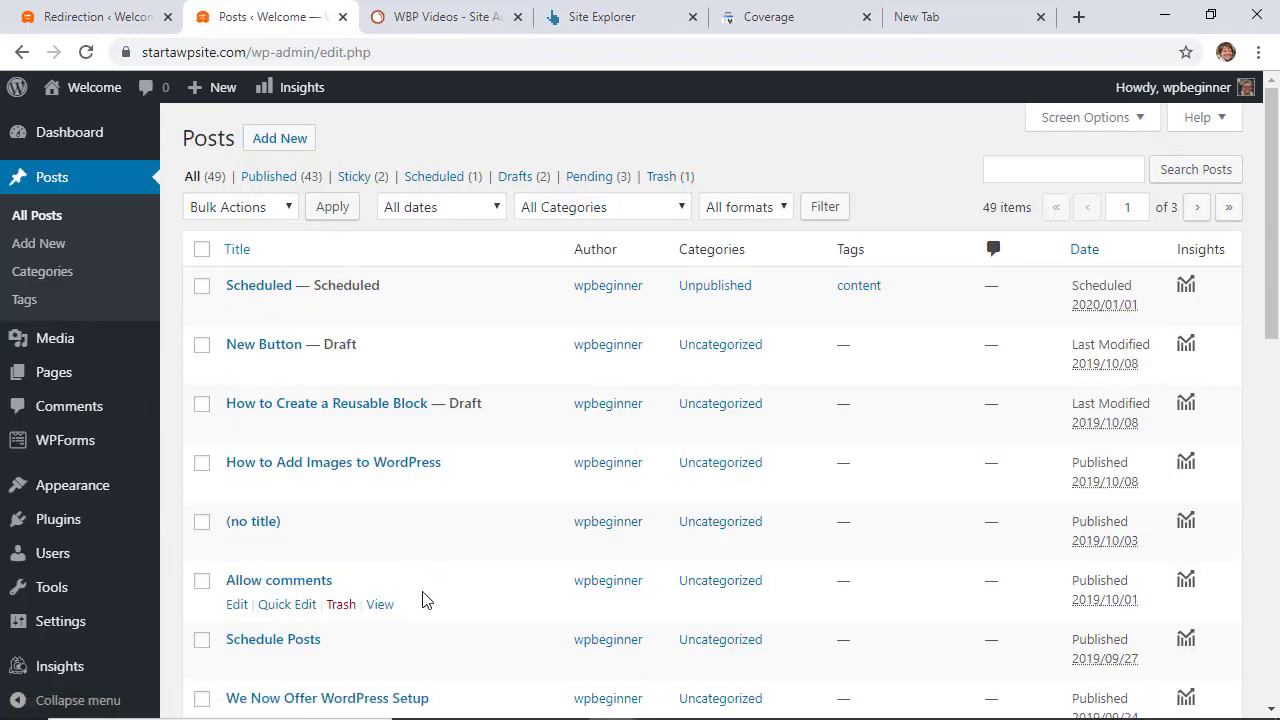
{"action": "scroll", "coordinate": [423, 600], "scroll_direction": "down", "scroll_amount": 1}
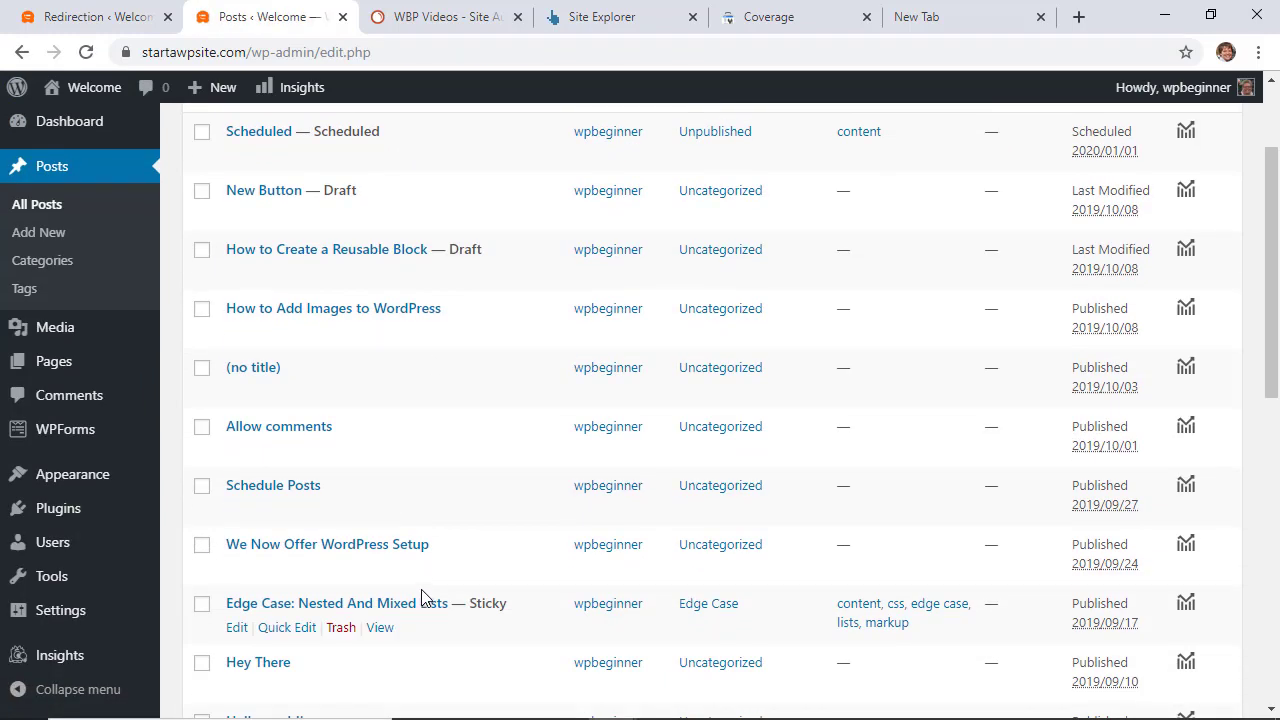
{"action": "mouse_move", "coordinate": [421, 583]}
{"action": "mouse_move", "coordinate": [404, 481]}
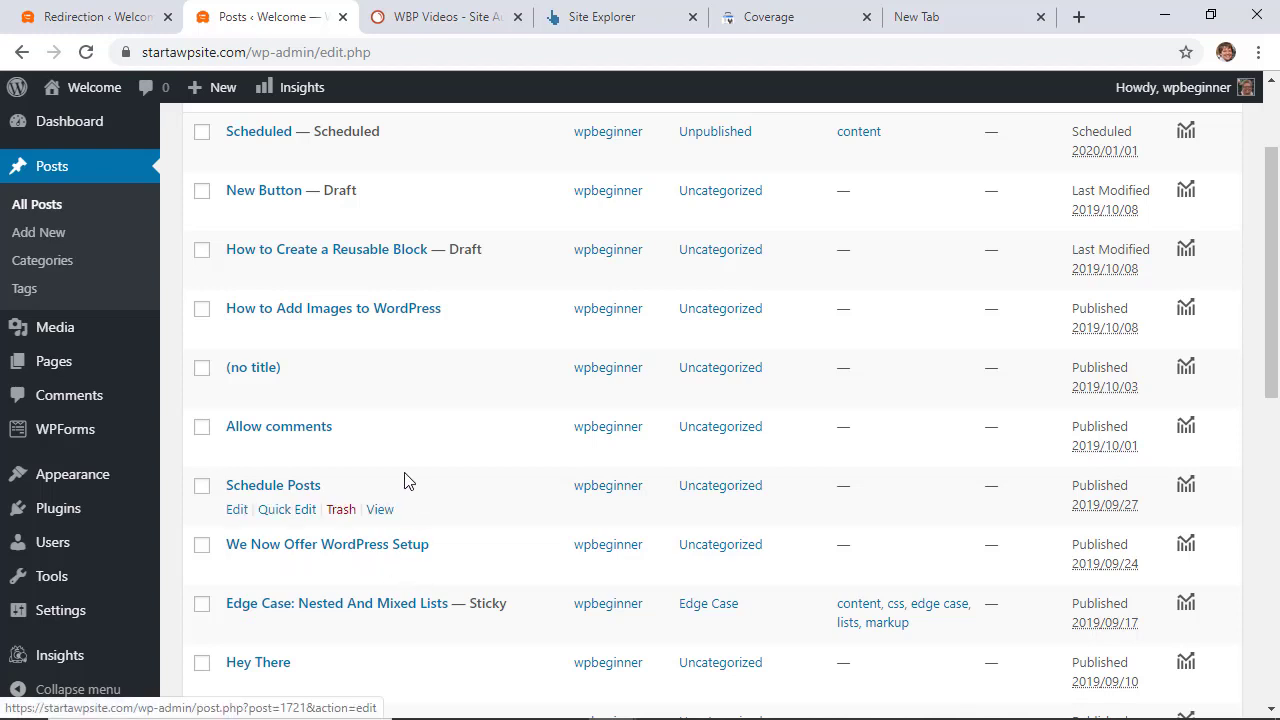
{"action": "mouse_move", "coordinate": [330, 342]}
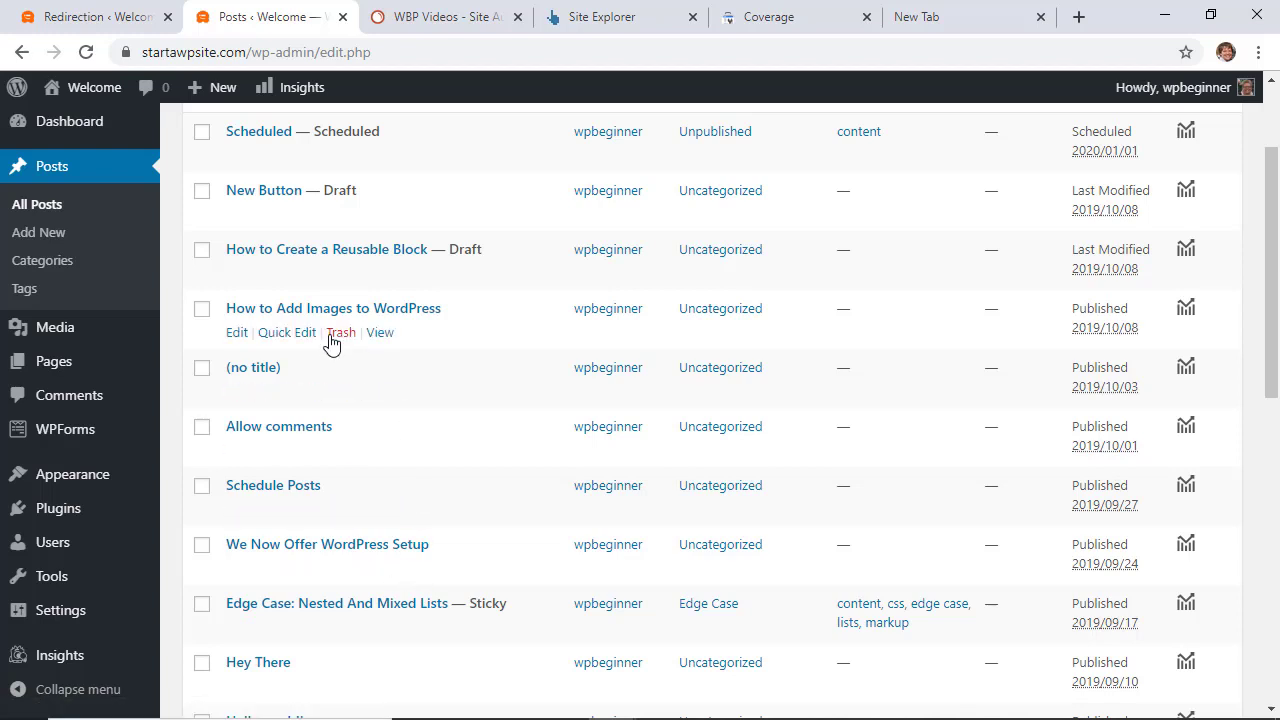
{"action": "left_click", "coordinate": [381, 332]}
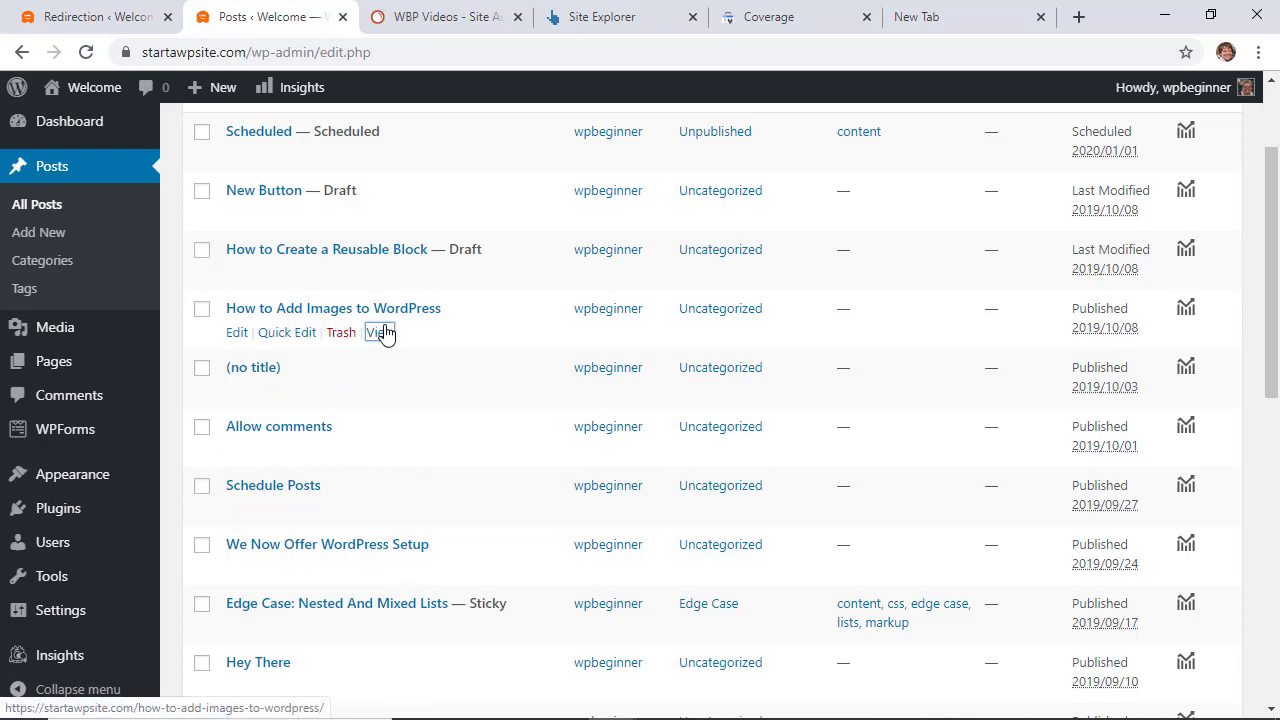
{"action": "left_click", "coordinate": [322, 52]}
{"action": "key", "text": "ctrl+c"}
Paste the post URL as the /vacation/ redirect's target and save the 301 redirect.
{"action": "left_click", "coordinate": [114, 22]}
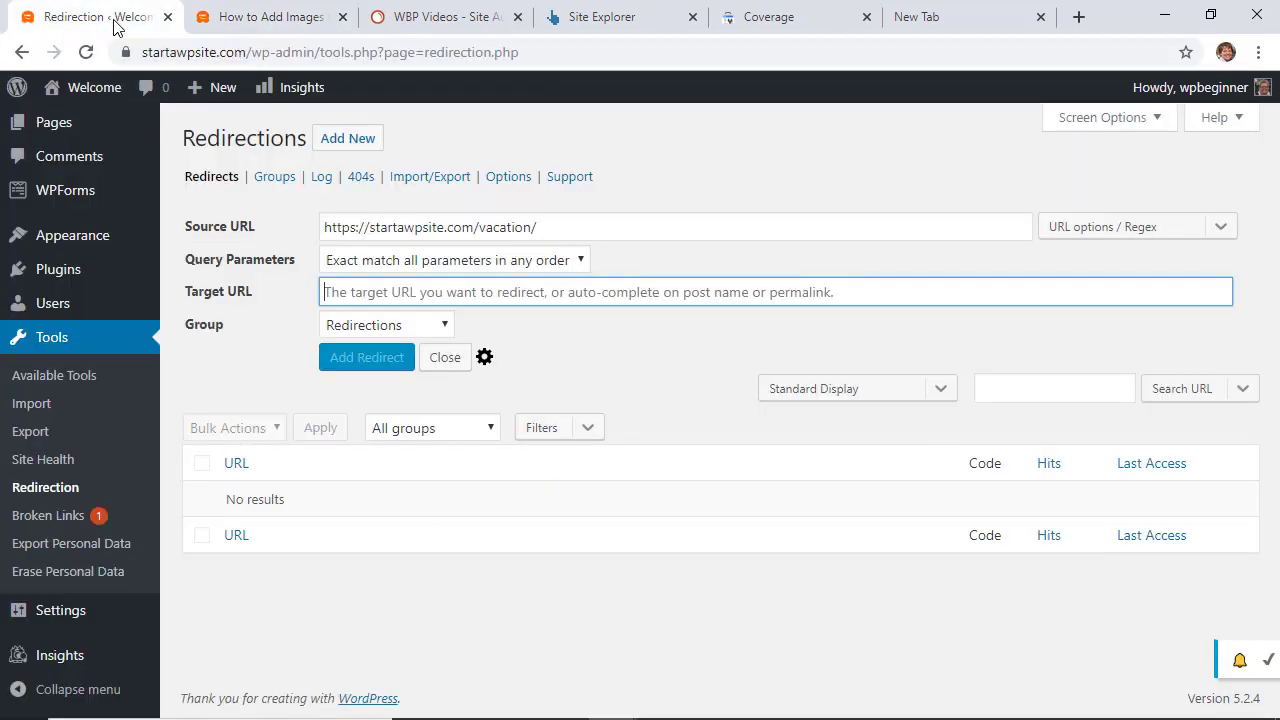
{"action": "right_click", "coordinate": [323, 290]}
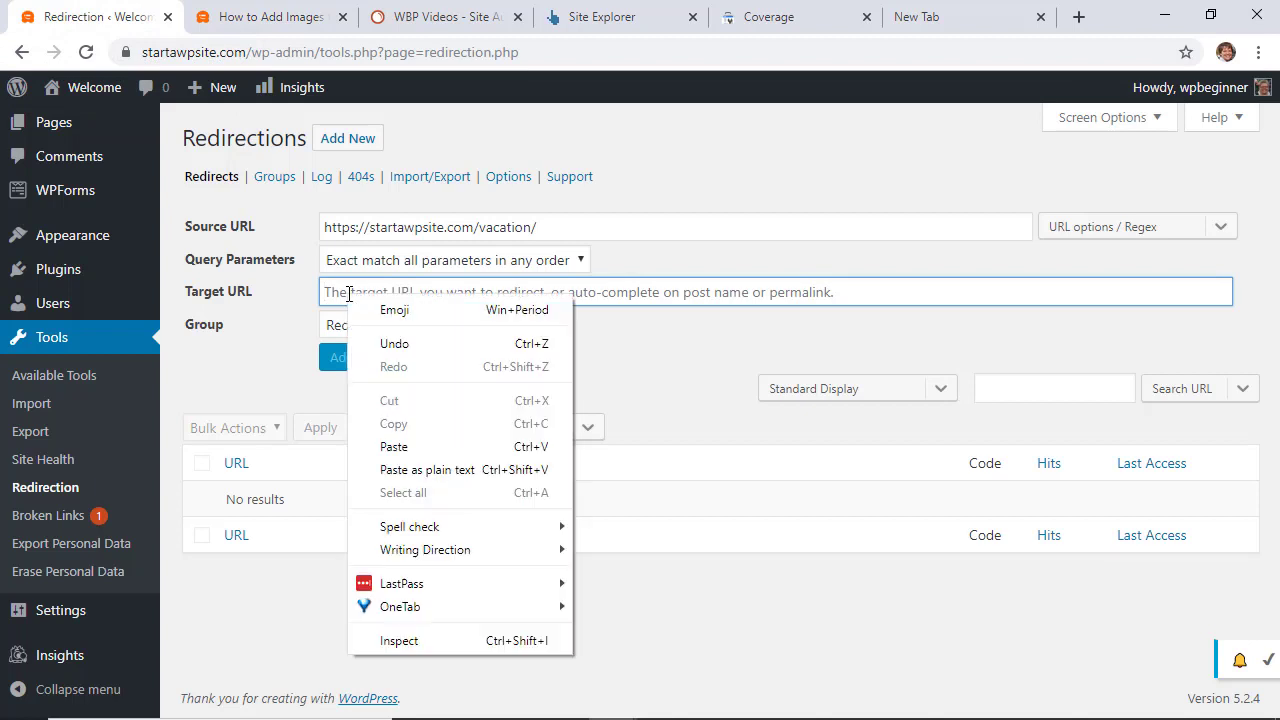
{"action": "left_click", "coordinate": [393, 363]}
{"action": "left_click", "coordinate": [643, 363]}
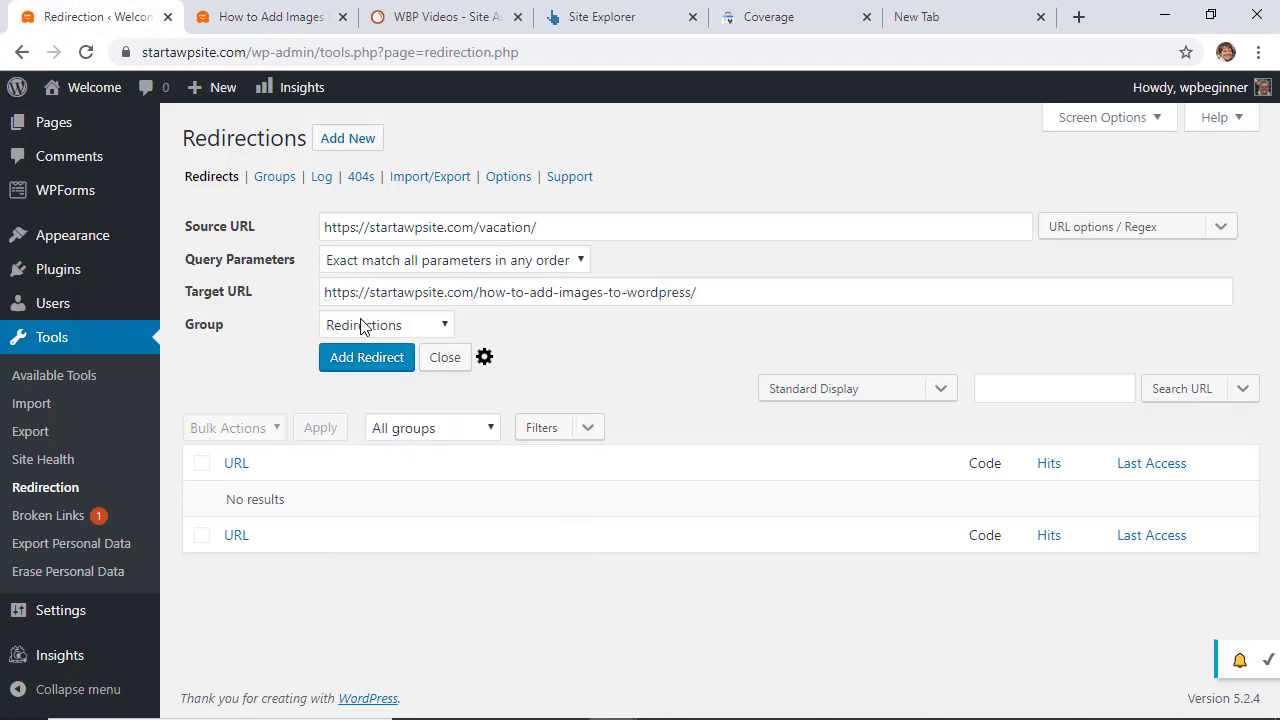
{"action": "left_click", "coordinate": [357, 366]}
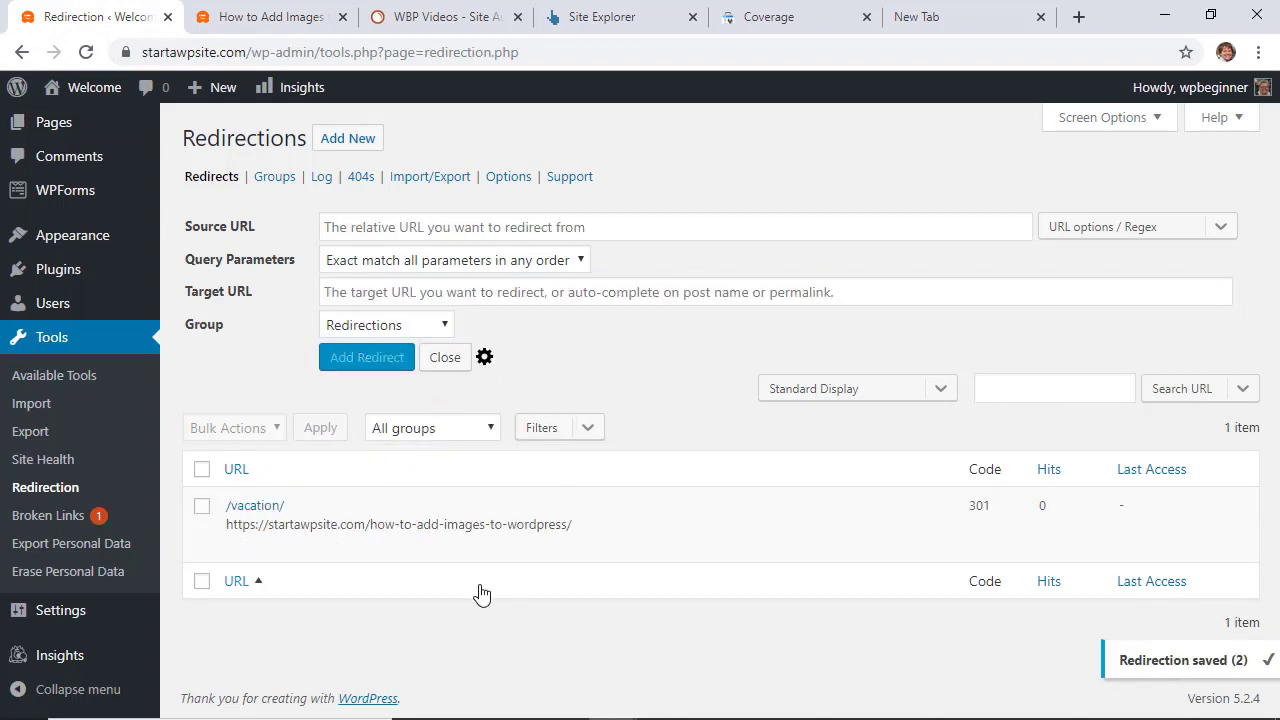
Test the /vacation/ redirect in a new tab, confirming it lands on the How to Add Images post.
{"action": "mouse_move", "coordinate": [320, 551]}
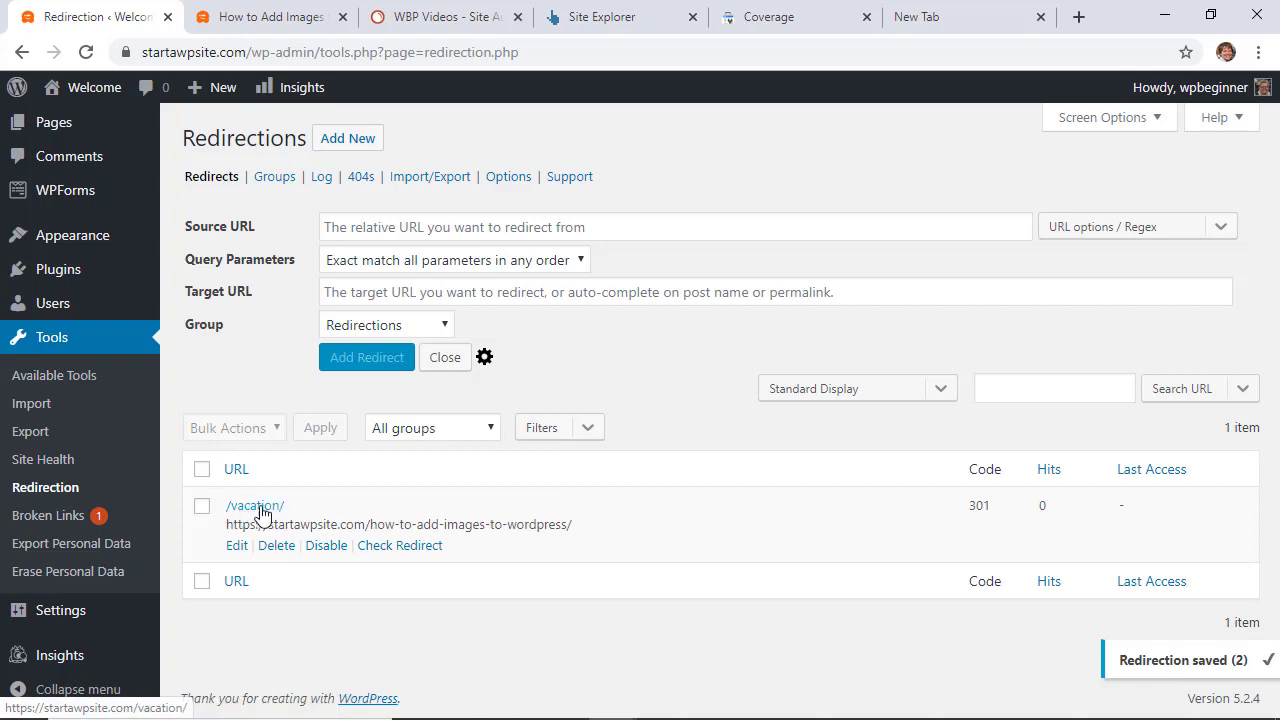
{"action": "mouse_move", "coordinate": [423, 537]}
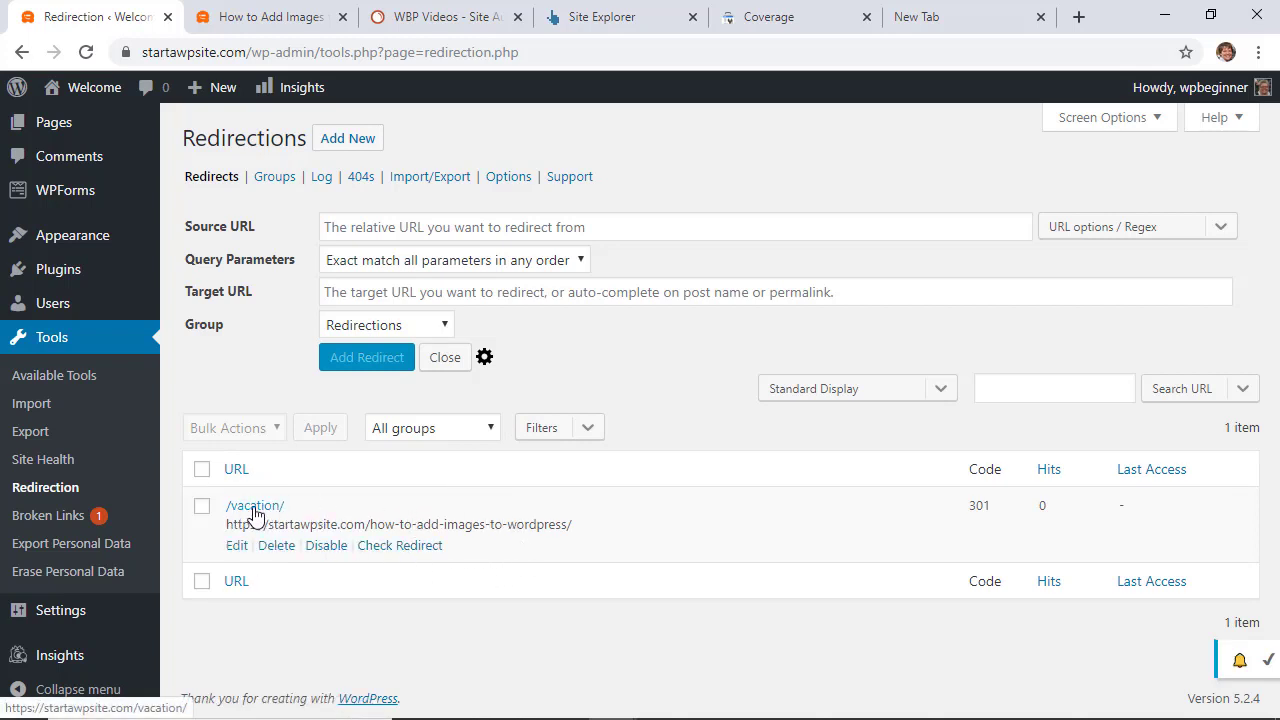
{"action": "left_click", "coordinate": [255, 510]}
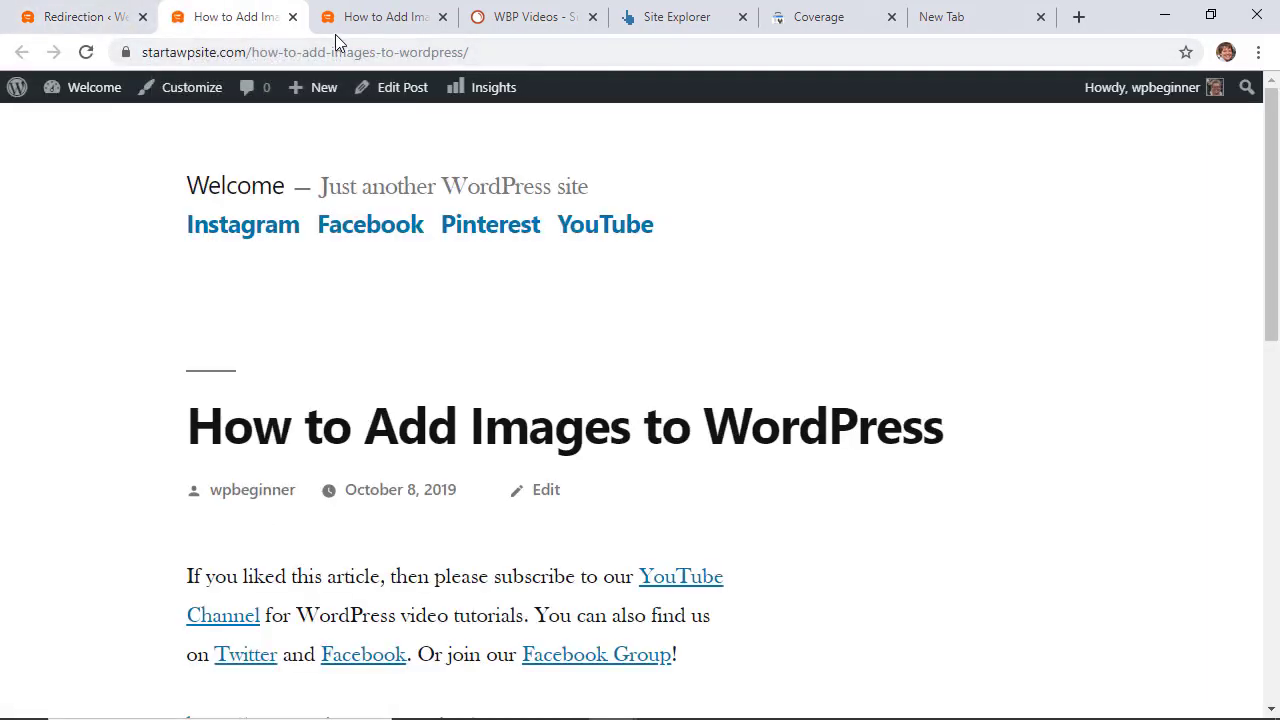
{"action": "left_click", "coordinate": [76, 16]}
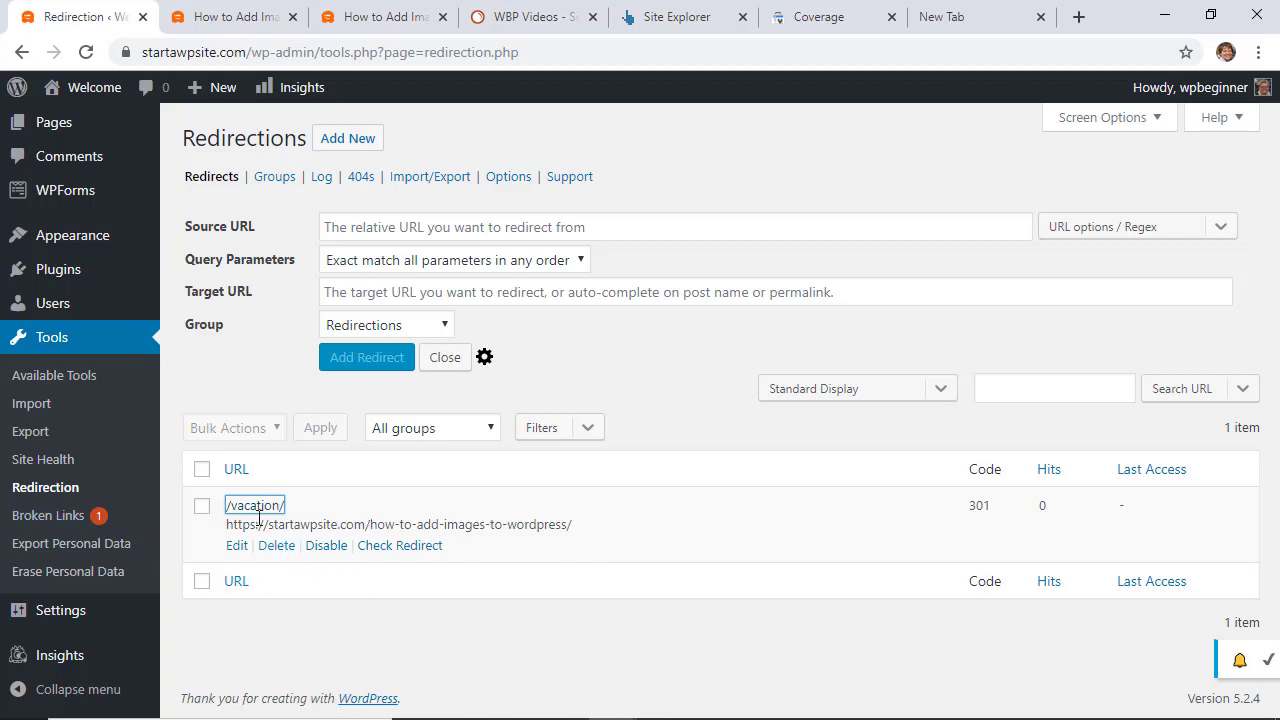
Recheck the /vacation/ entry in Broken Links, which now returns 200 OK.
{"action": "left_click", "coordinate": [48, 515]}
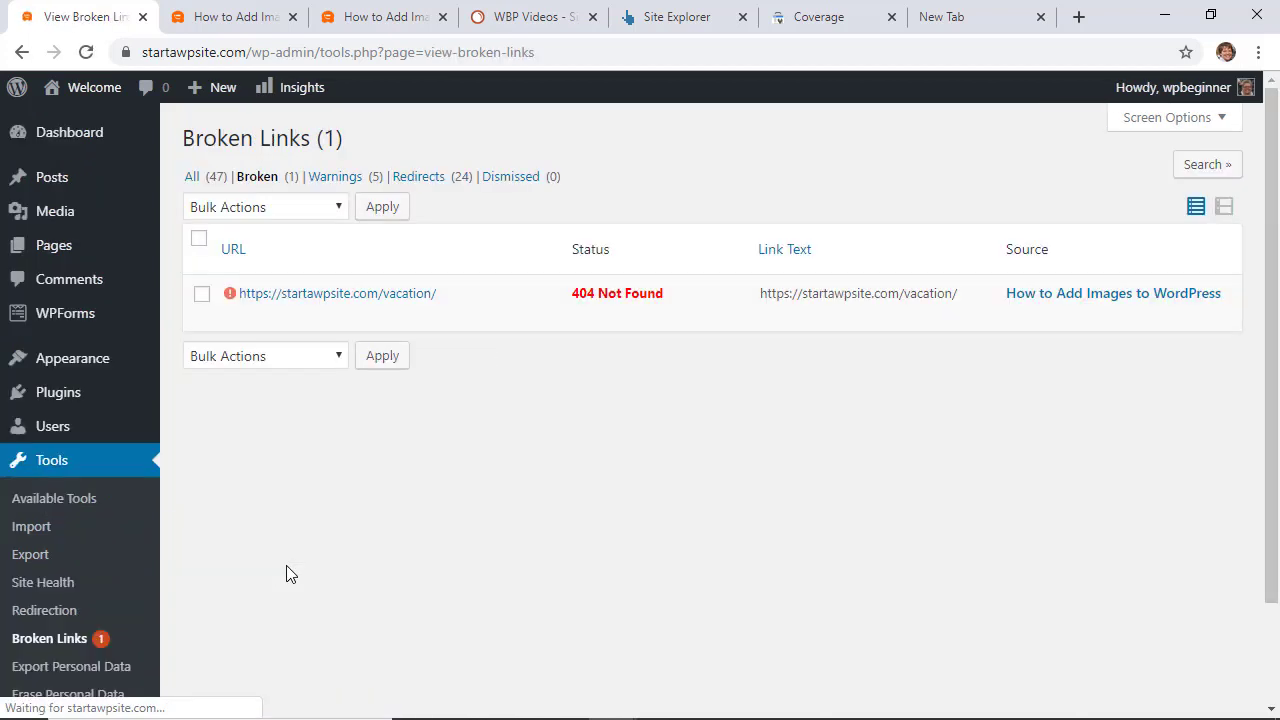
{"action": "left_click", "coordinate": [497, 315]}
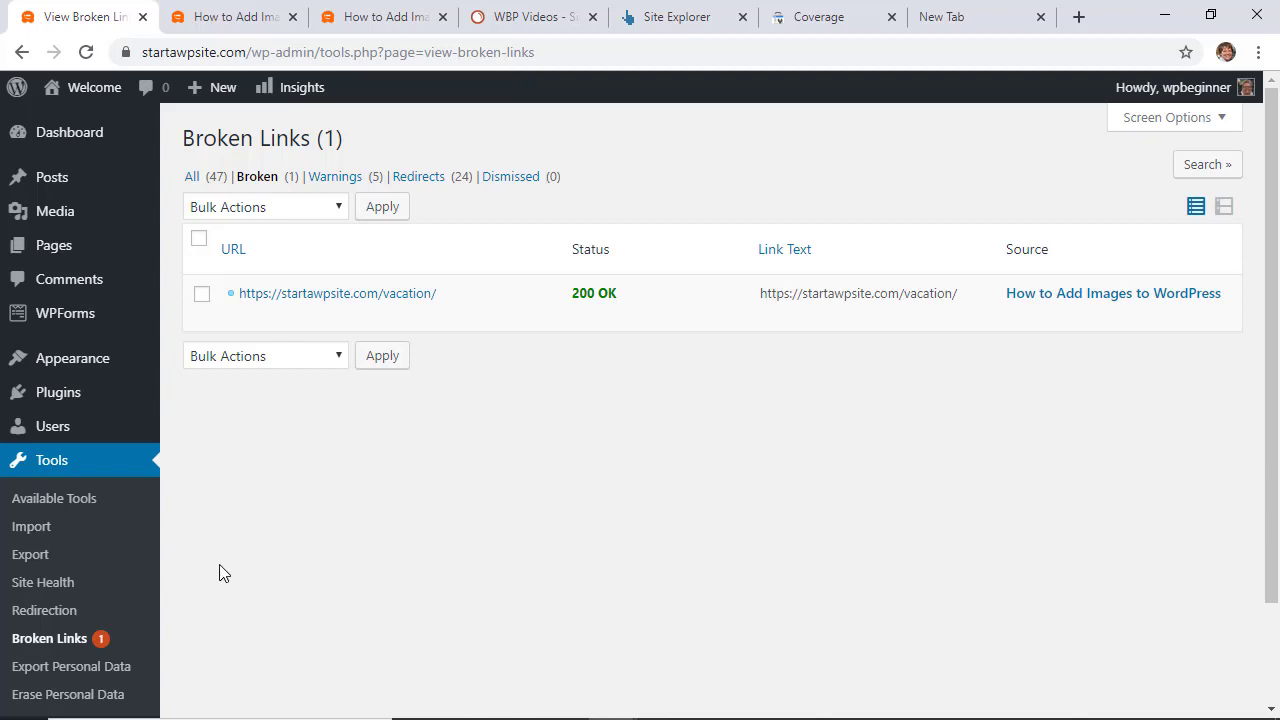
{"action": "mouse_move", "coordinate": [63, 398]}
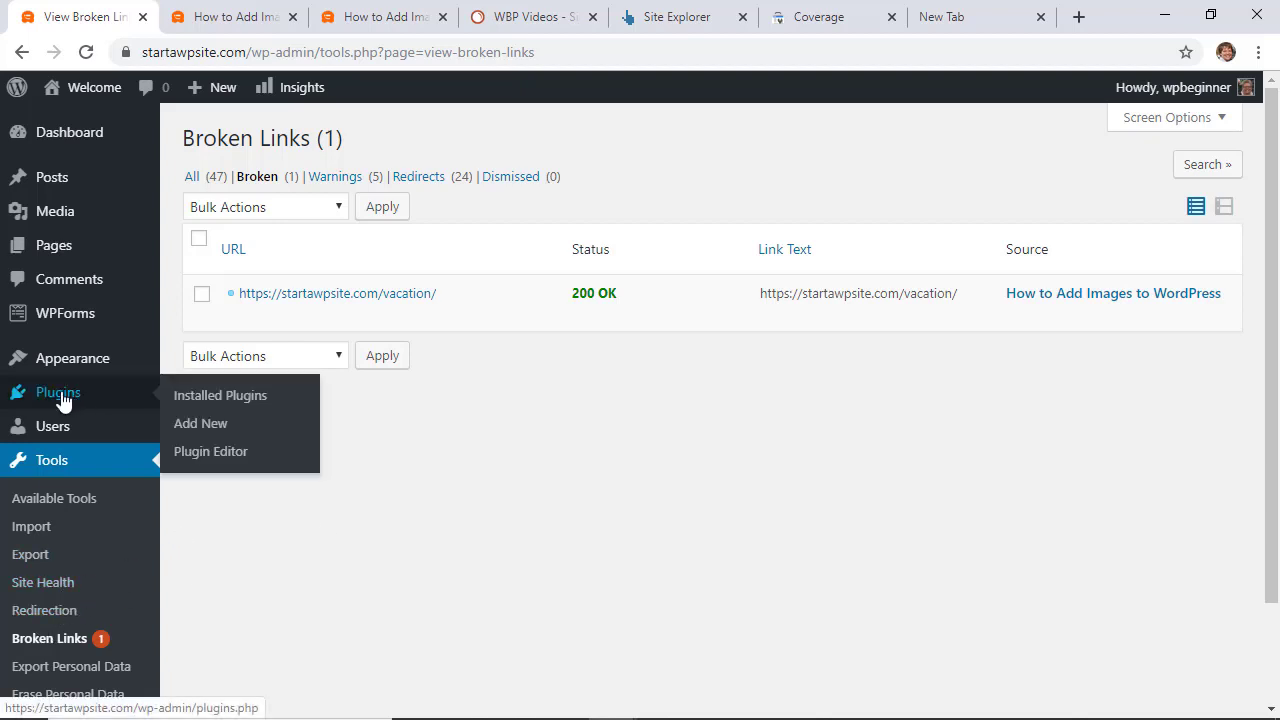
Deactivate and delete the Broken Link Checker plugin, then return to the Dashboard.
{"action": "left_click", "coordinate": [203, 397]}
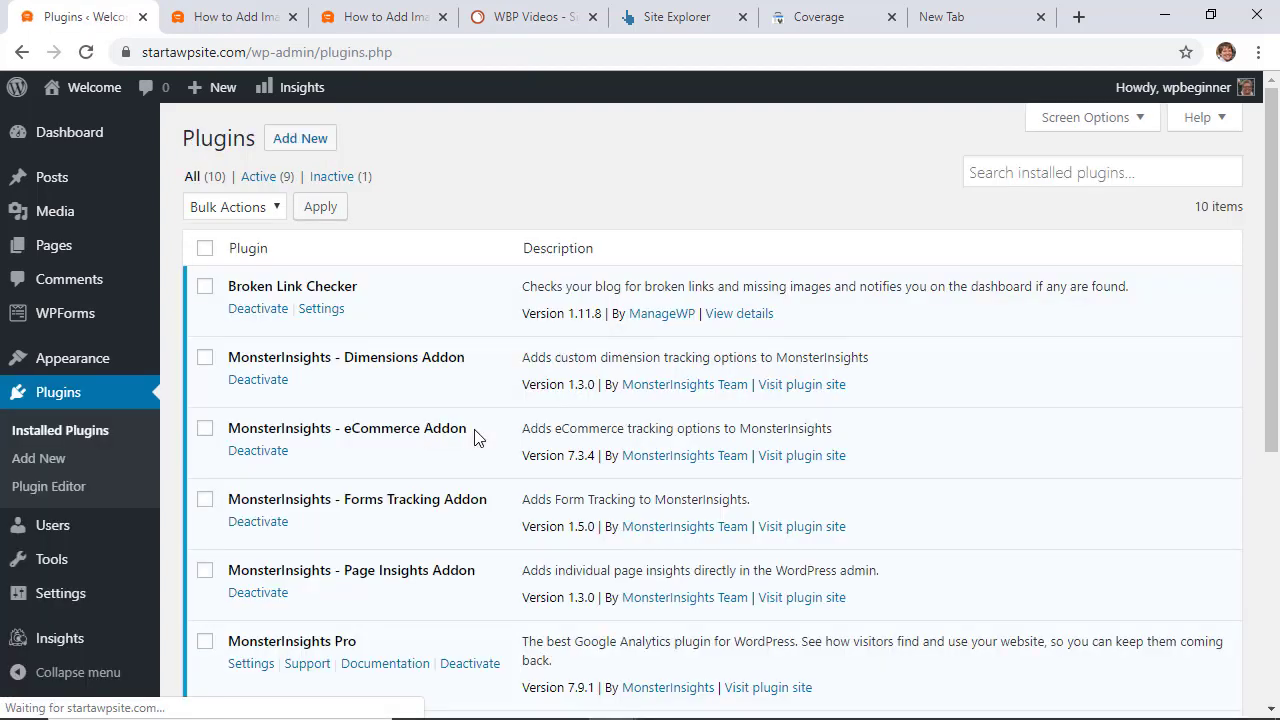
{"action": "right_click", "coordinate": [474, 434]}
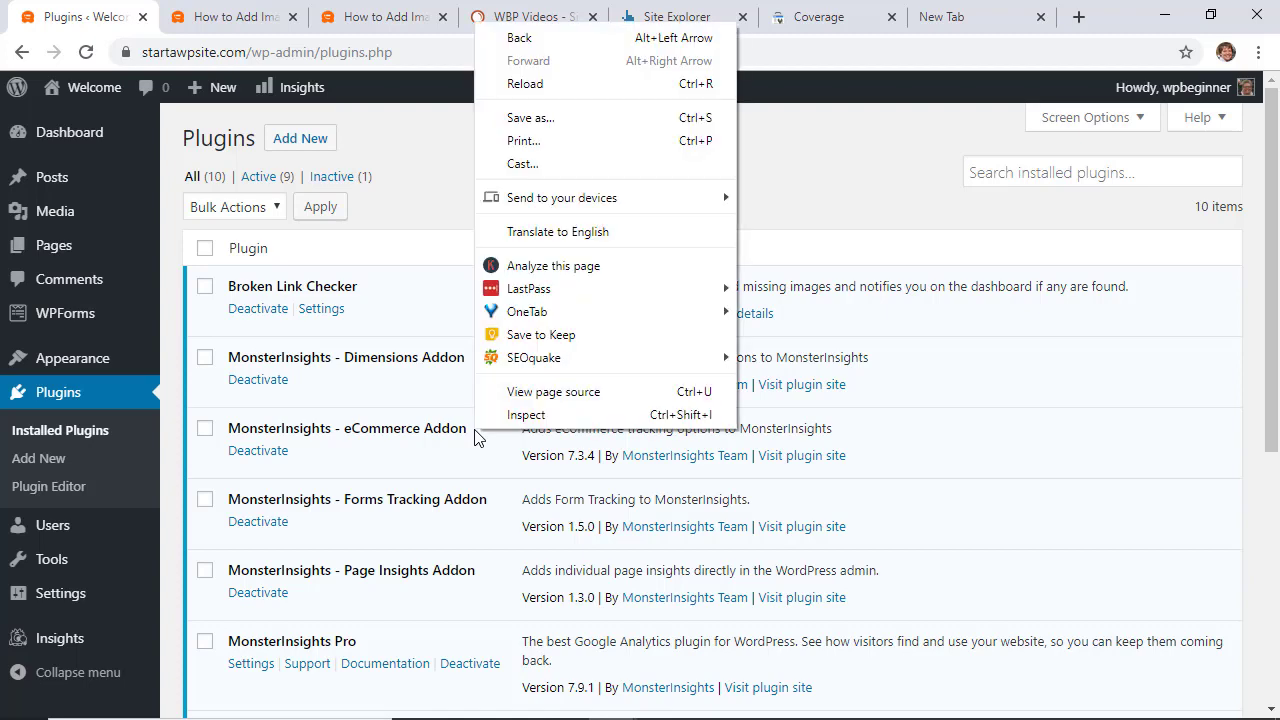
{"action": "left_click", "coordinate": [397, 207]}
{"action": "left_click", "coordinate": [252, 310]}
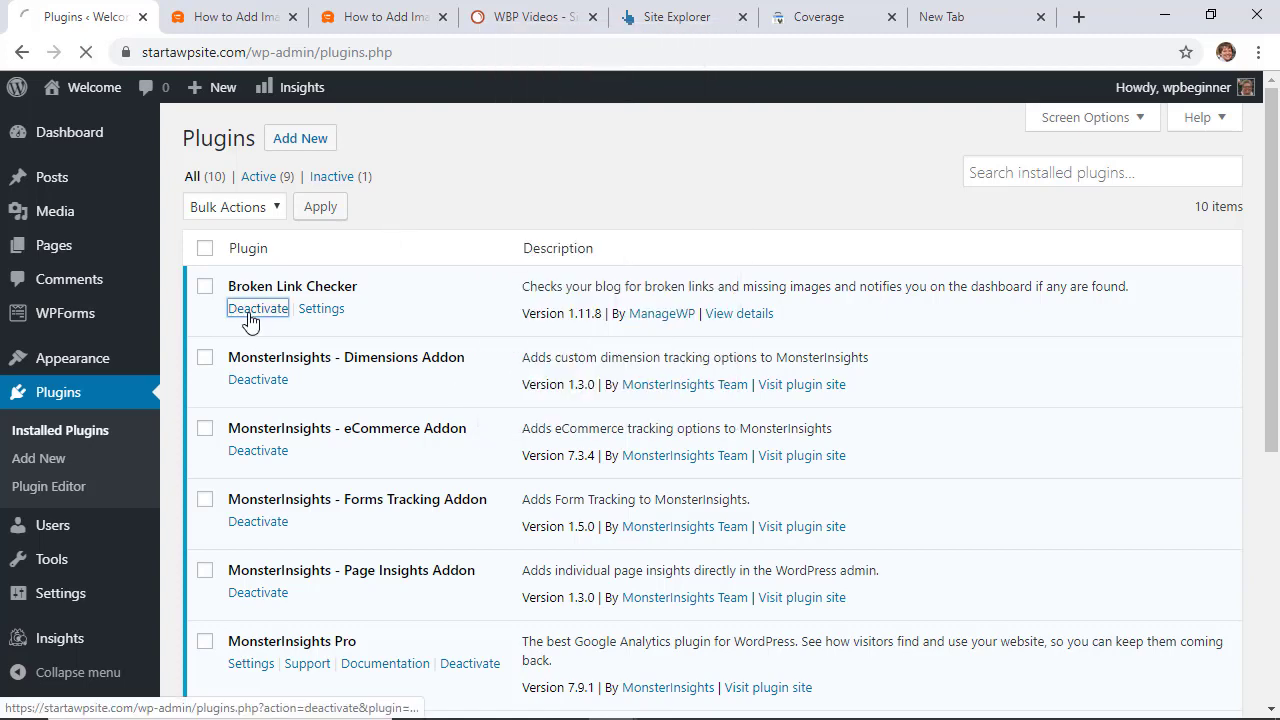
{"action": "left_click", "coordinate": [302, 370]}
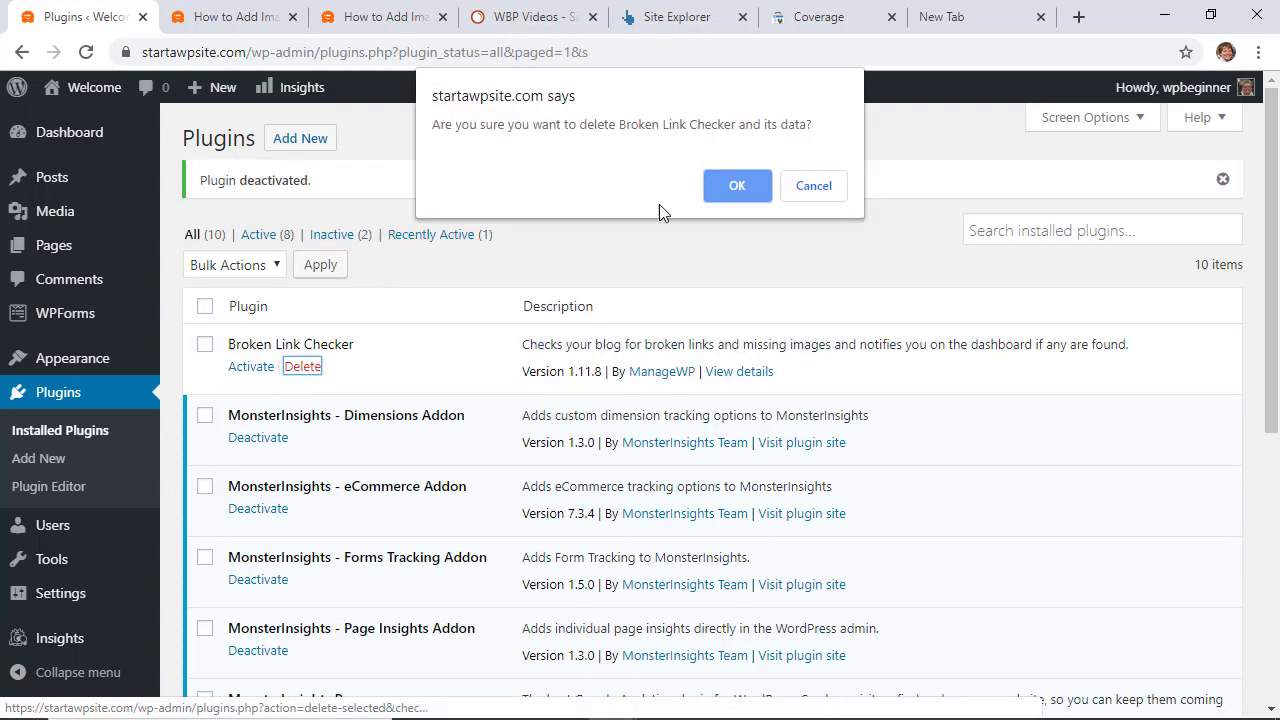
{"action": "left_click", "coordinate": [721, 190]}
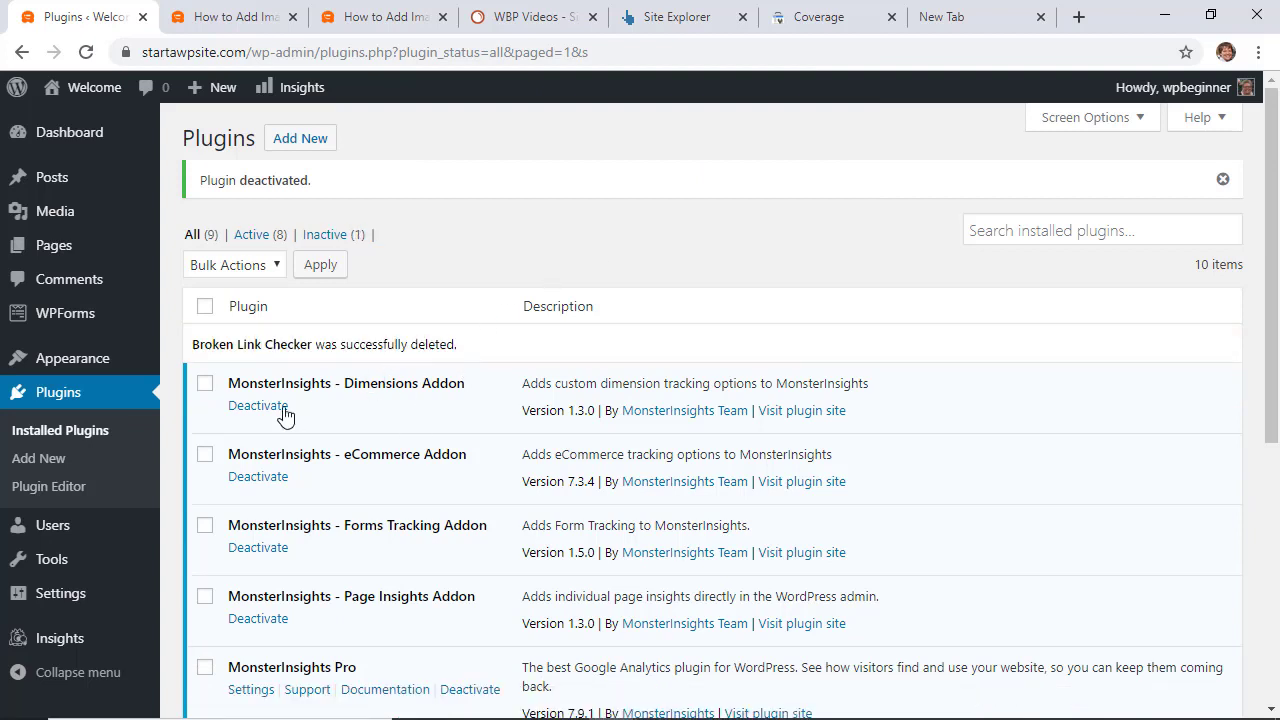
{"action": "left_click", "coordinate": [54, 134]}
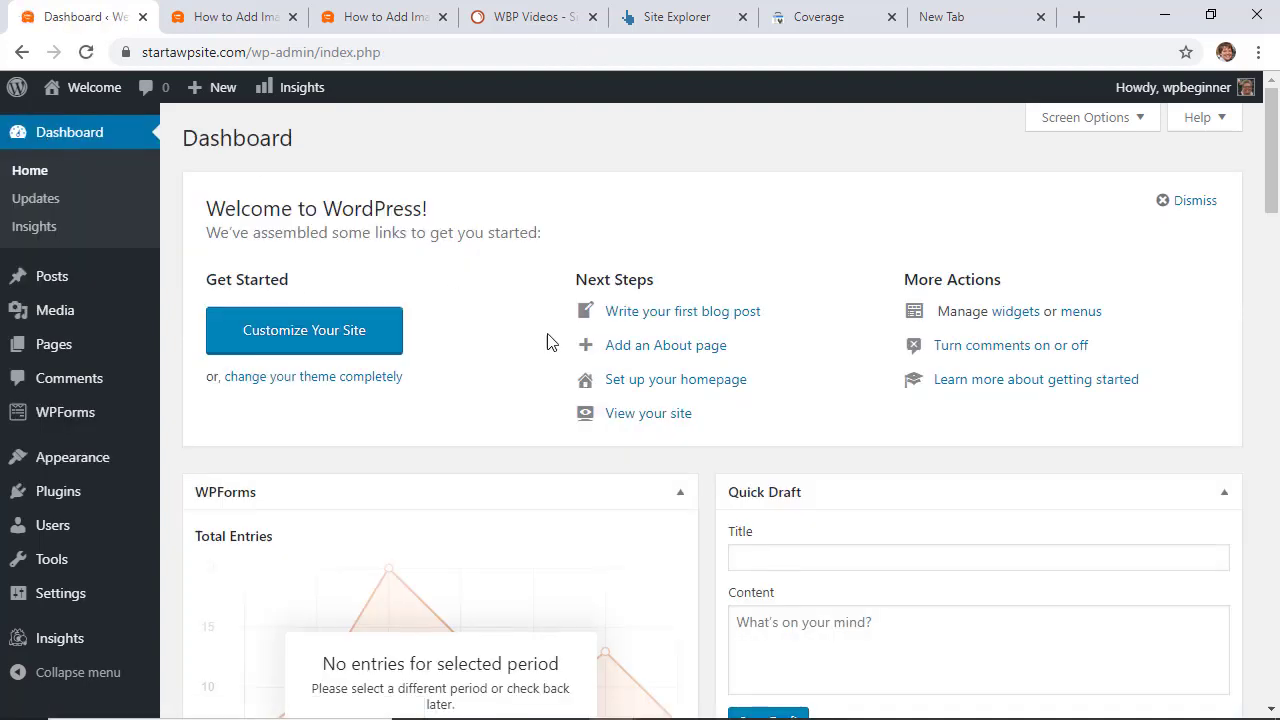
View MonsterInsights Reports: 249142 sessions, 576899 pageviews, 68.1% bounce rate, top countries and referrals.
{"action": "scroll", "coordinate": [298, 470], "scroll_direction": "down", "scroll_amount": 2}
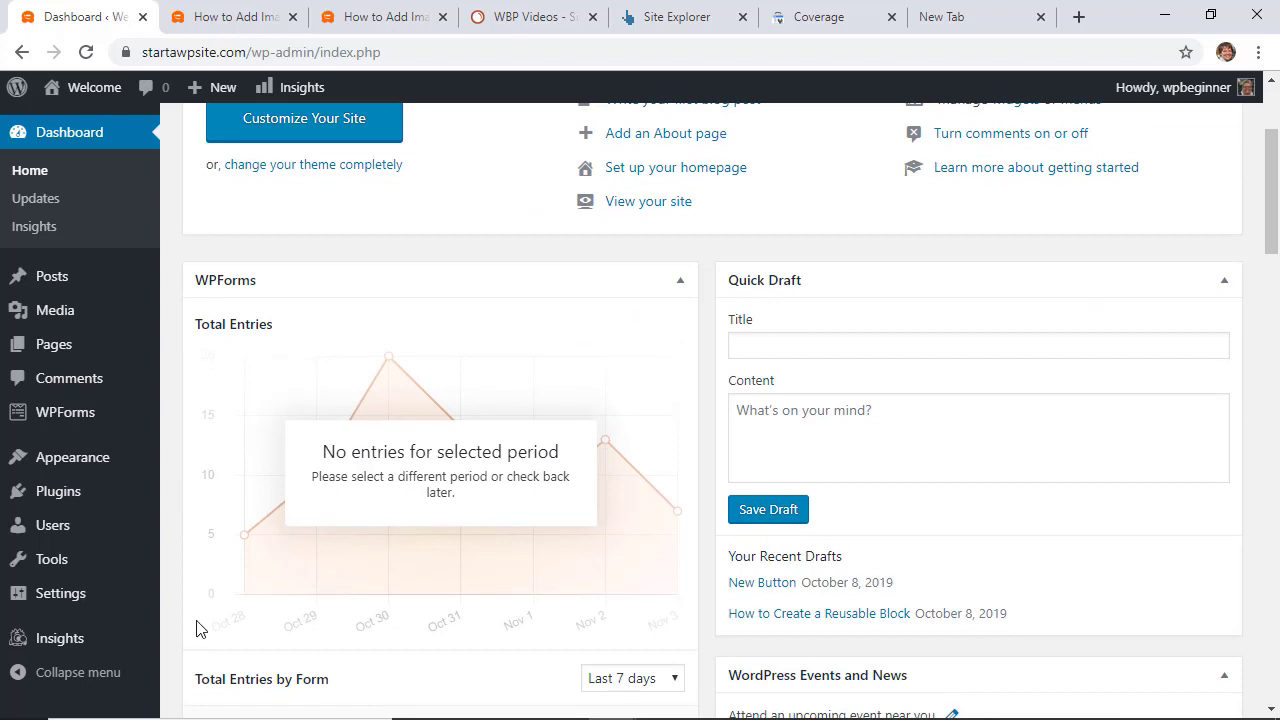
{"action": "mouse_move", "coordinate": [86, 638]}
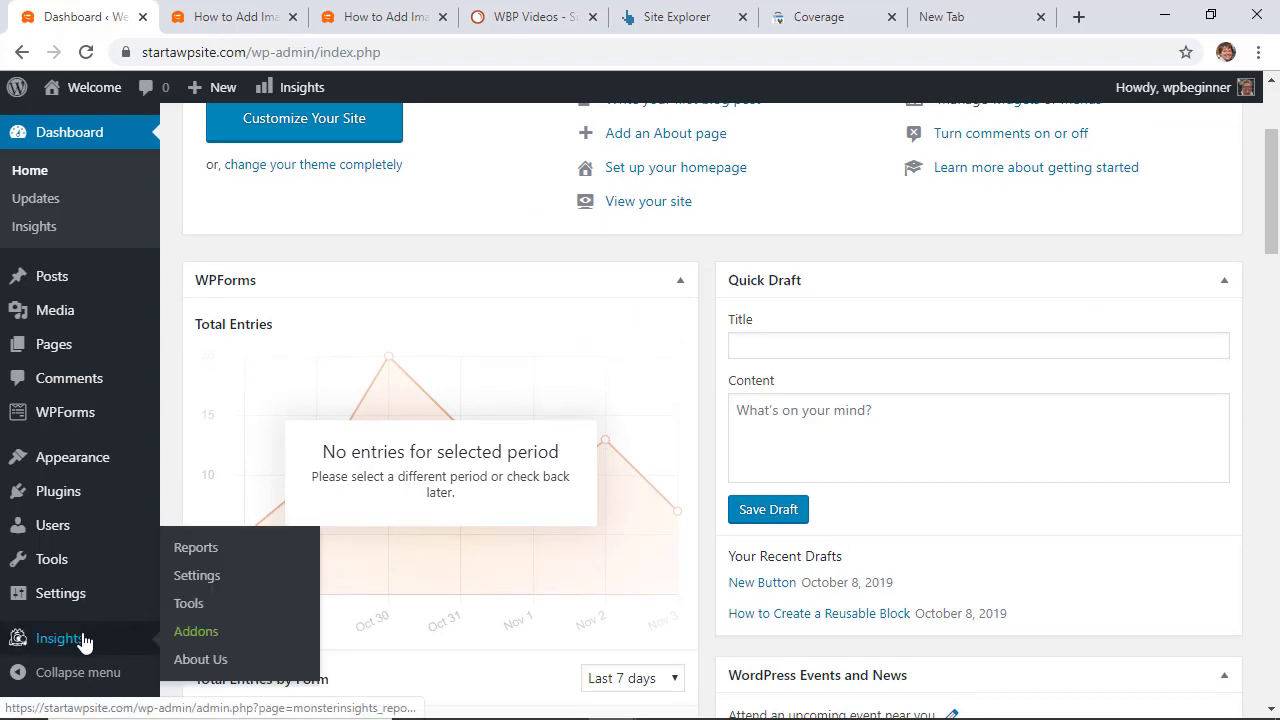
{"action": "left_click", "coordinate": [196, 549]}
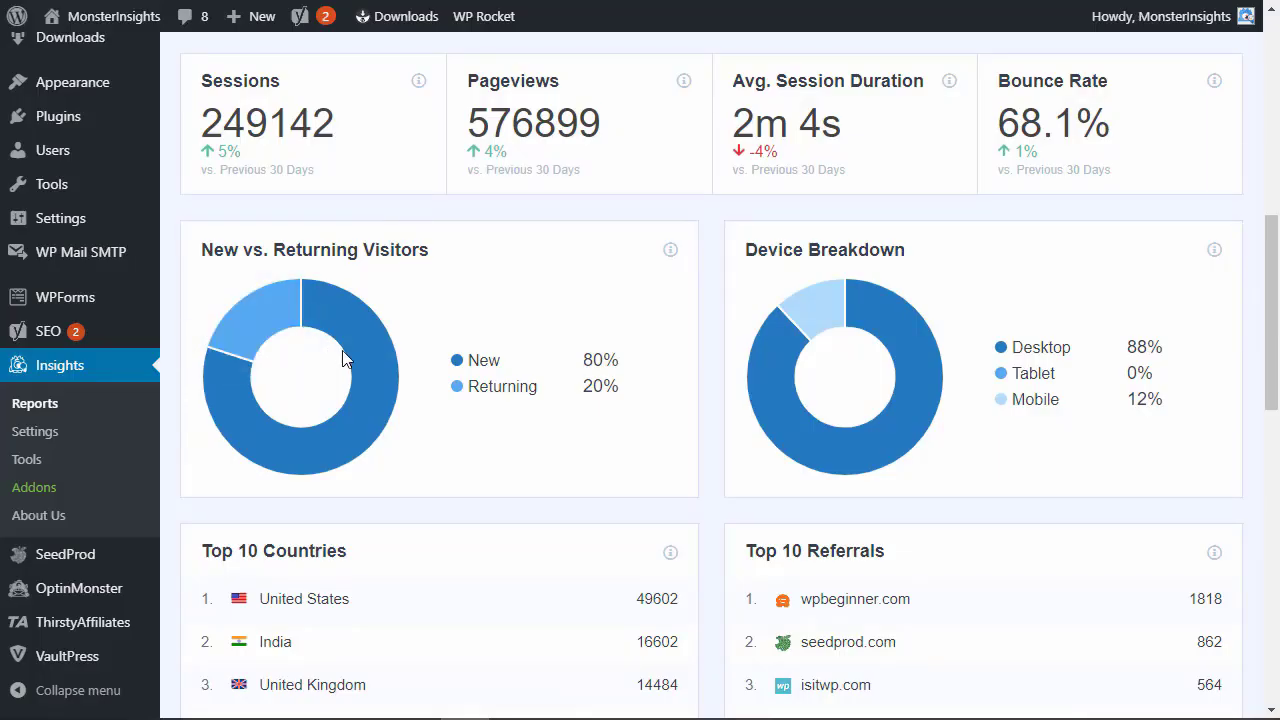
{"action": "mouse_move", "coordinate": [363, 371]}
{"action": "mouse_move", "coordinate": [813, 311]}
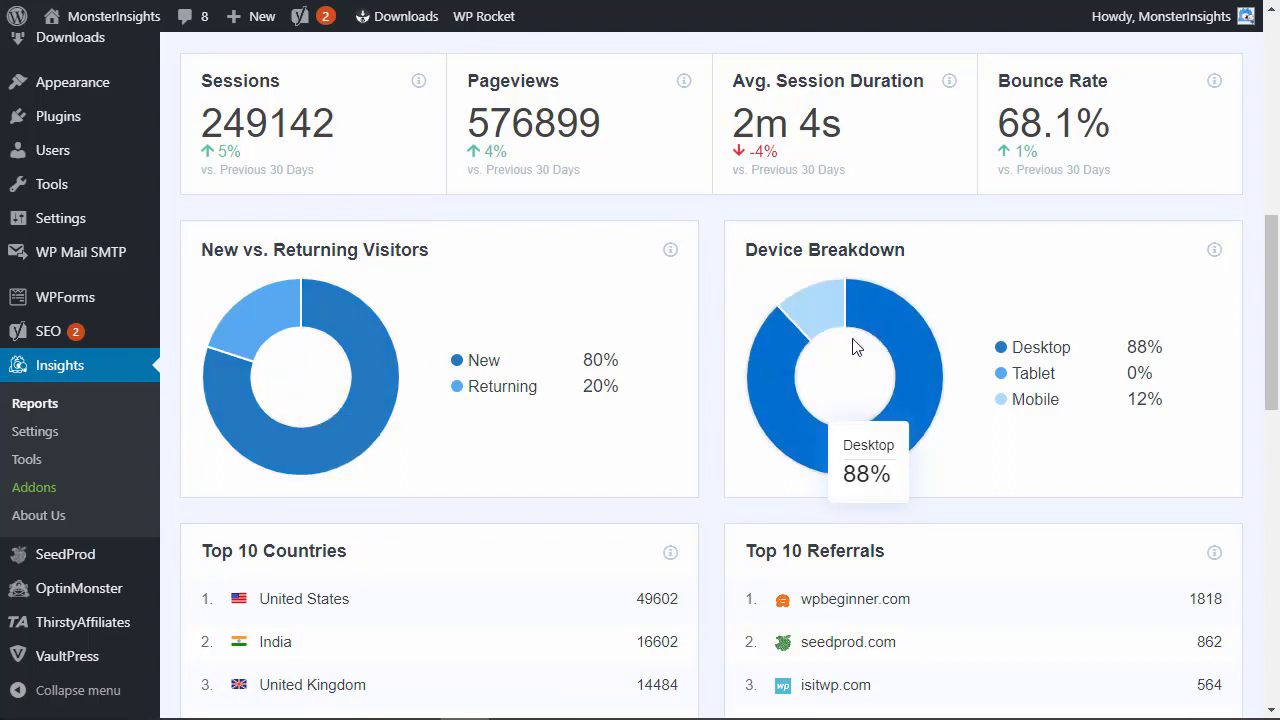
{"action": "scroll", "coordinate": [716, 376], "scroll_direction": "down", "scroll_amount": 4}
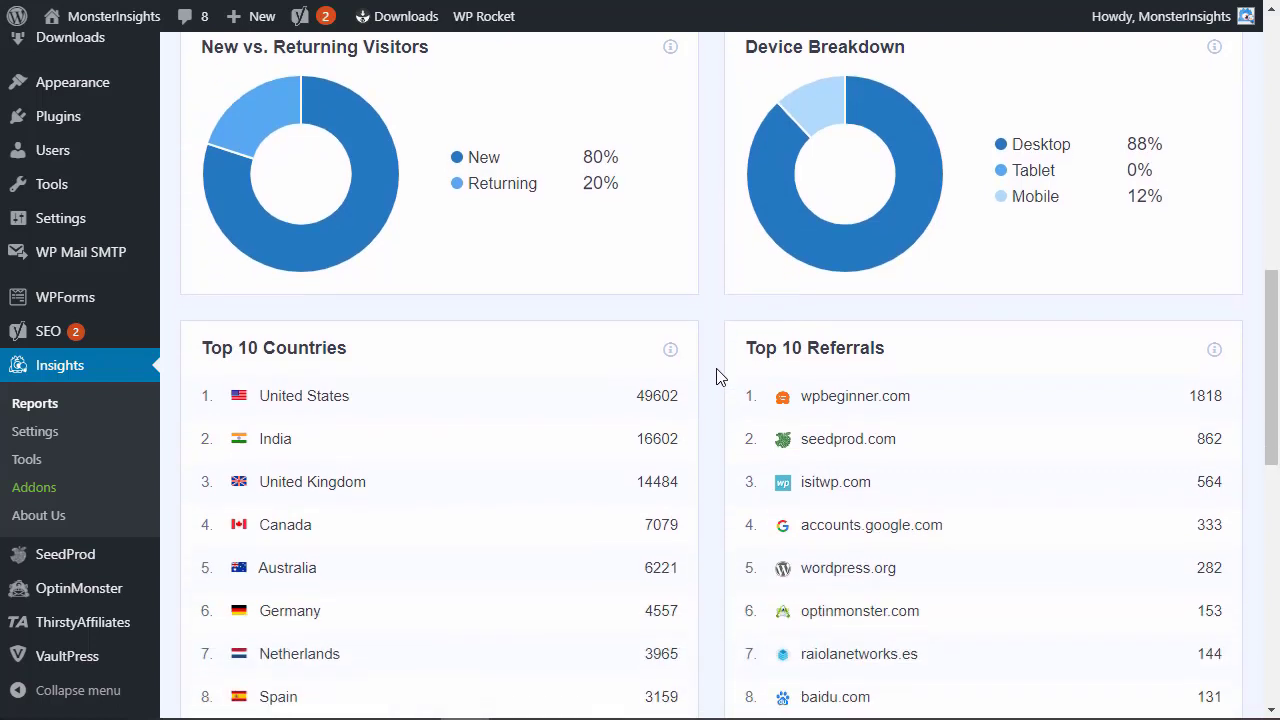